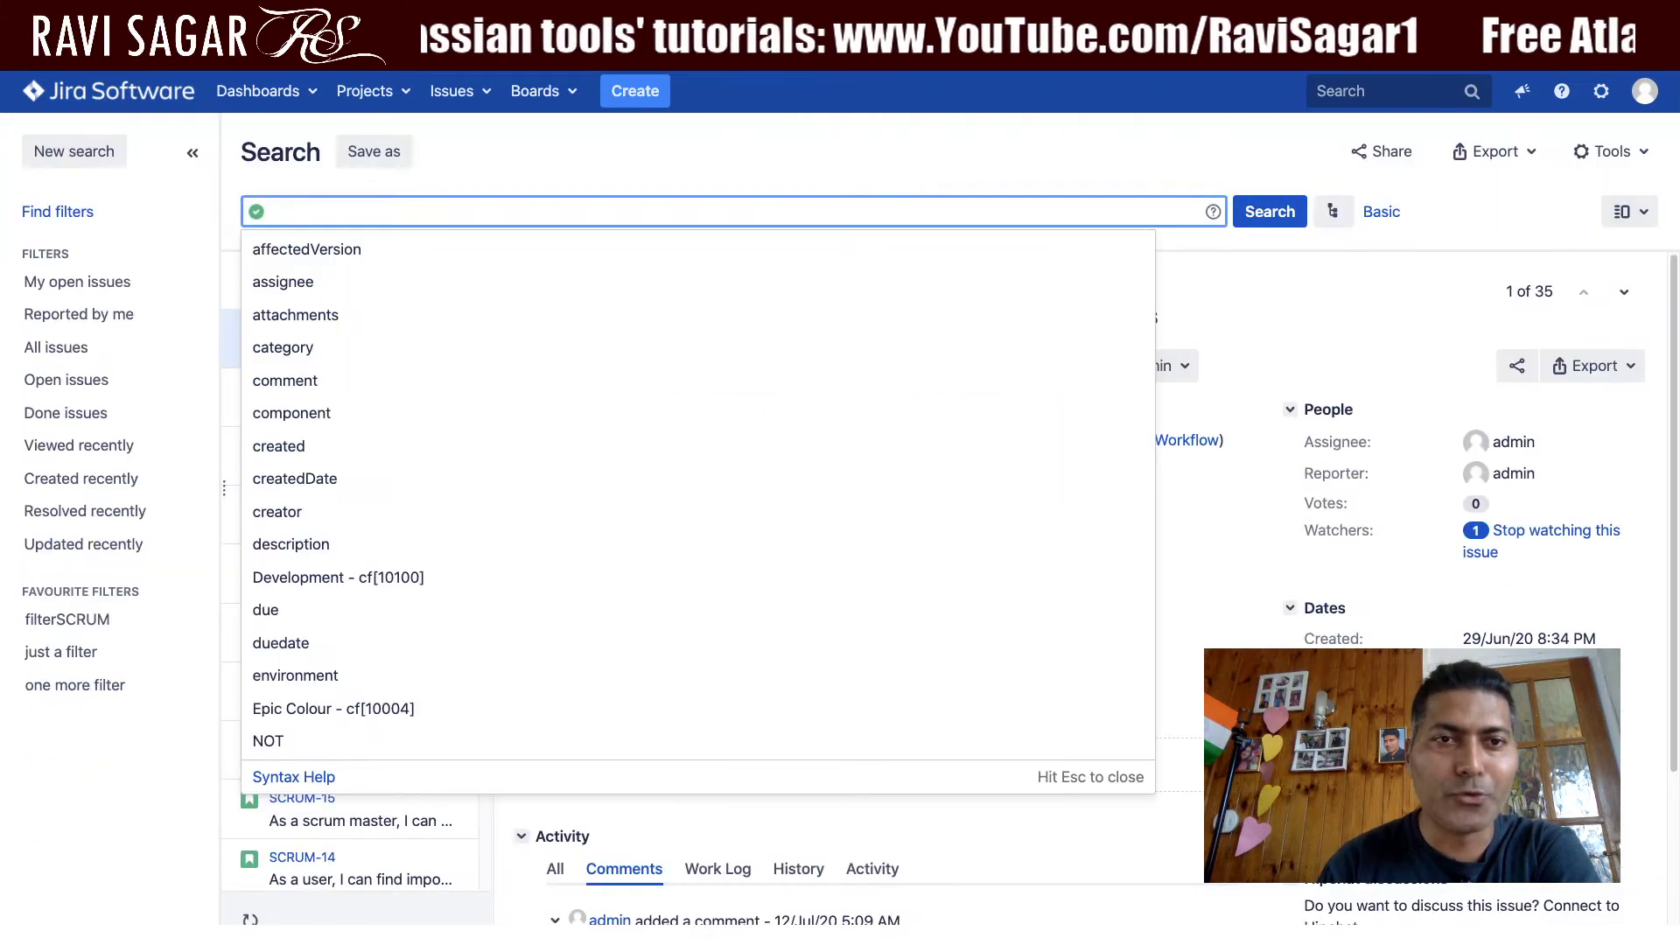
Close the JQL autocomplete list so SCRUM-23 with Comment Count 2 appears in the results.
click(512, 161)
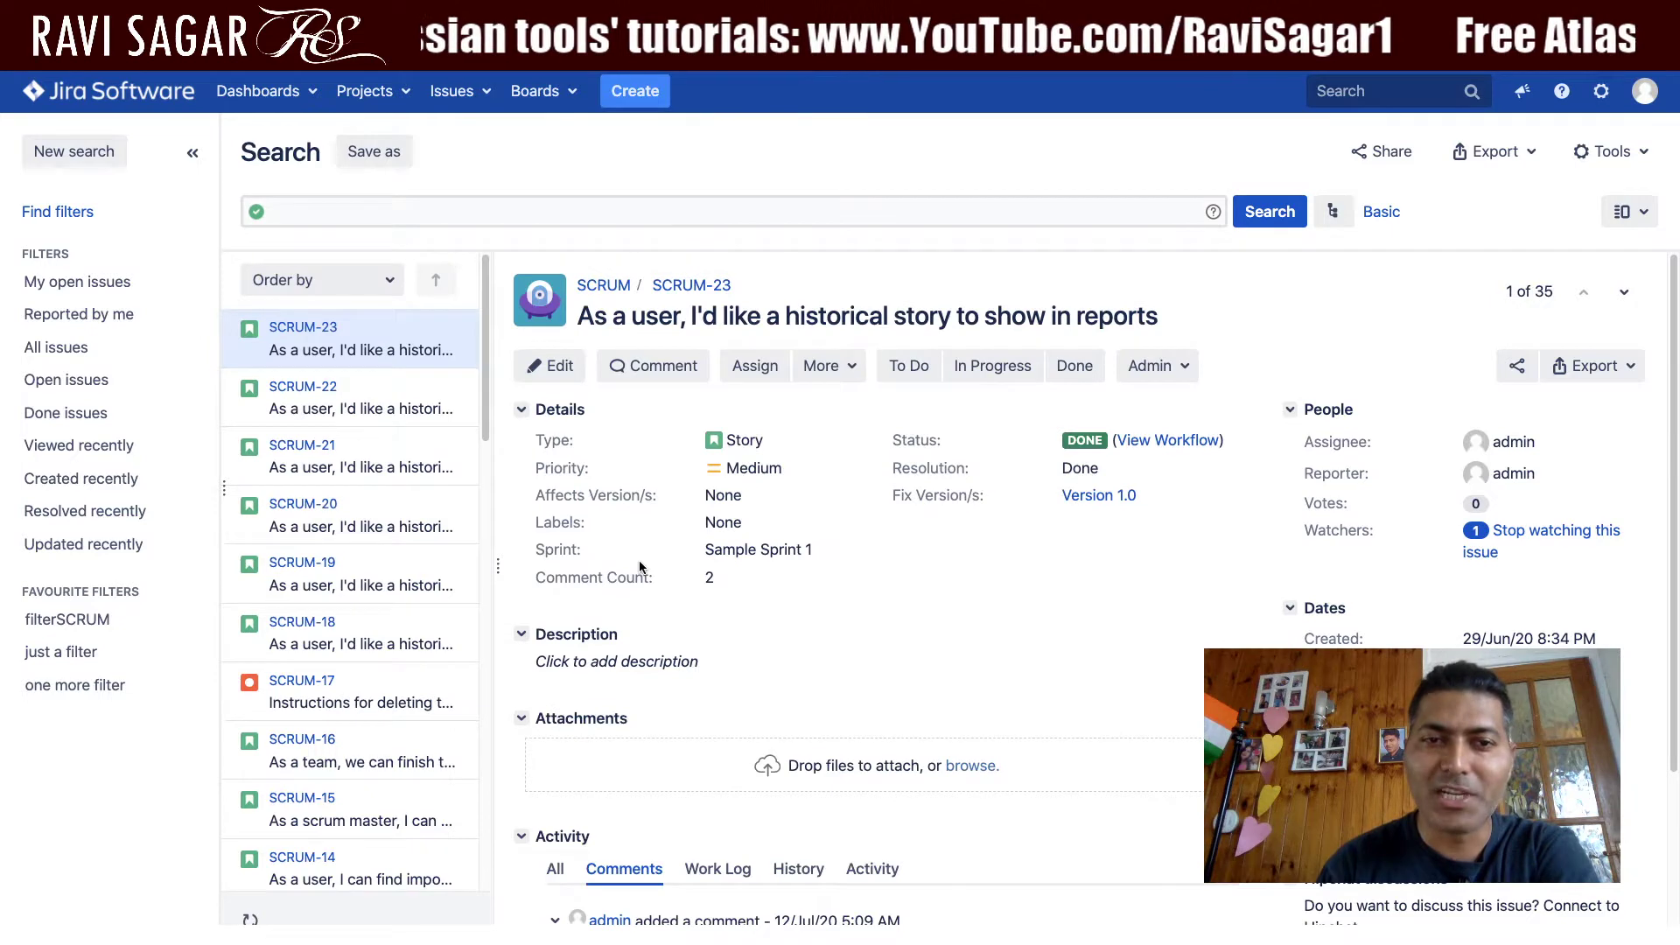
On SCRUM-22, post two comments: 'One more comment' and 'One more'.
click(408, 407)
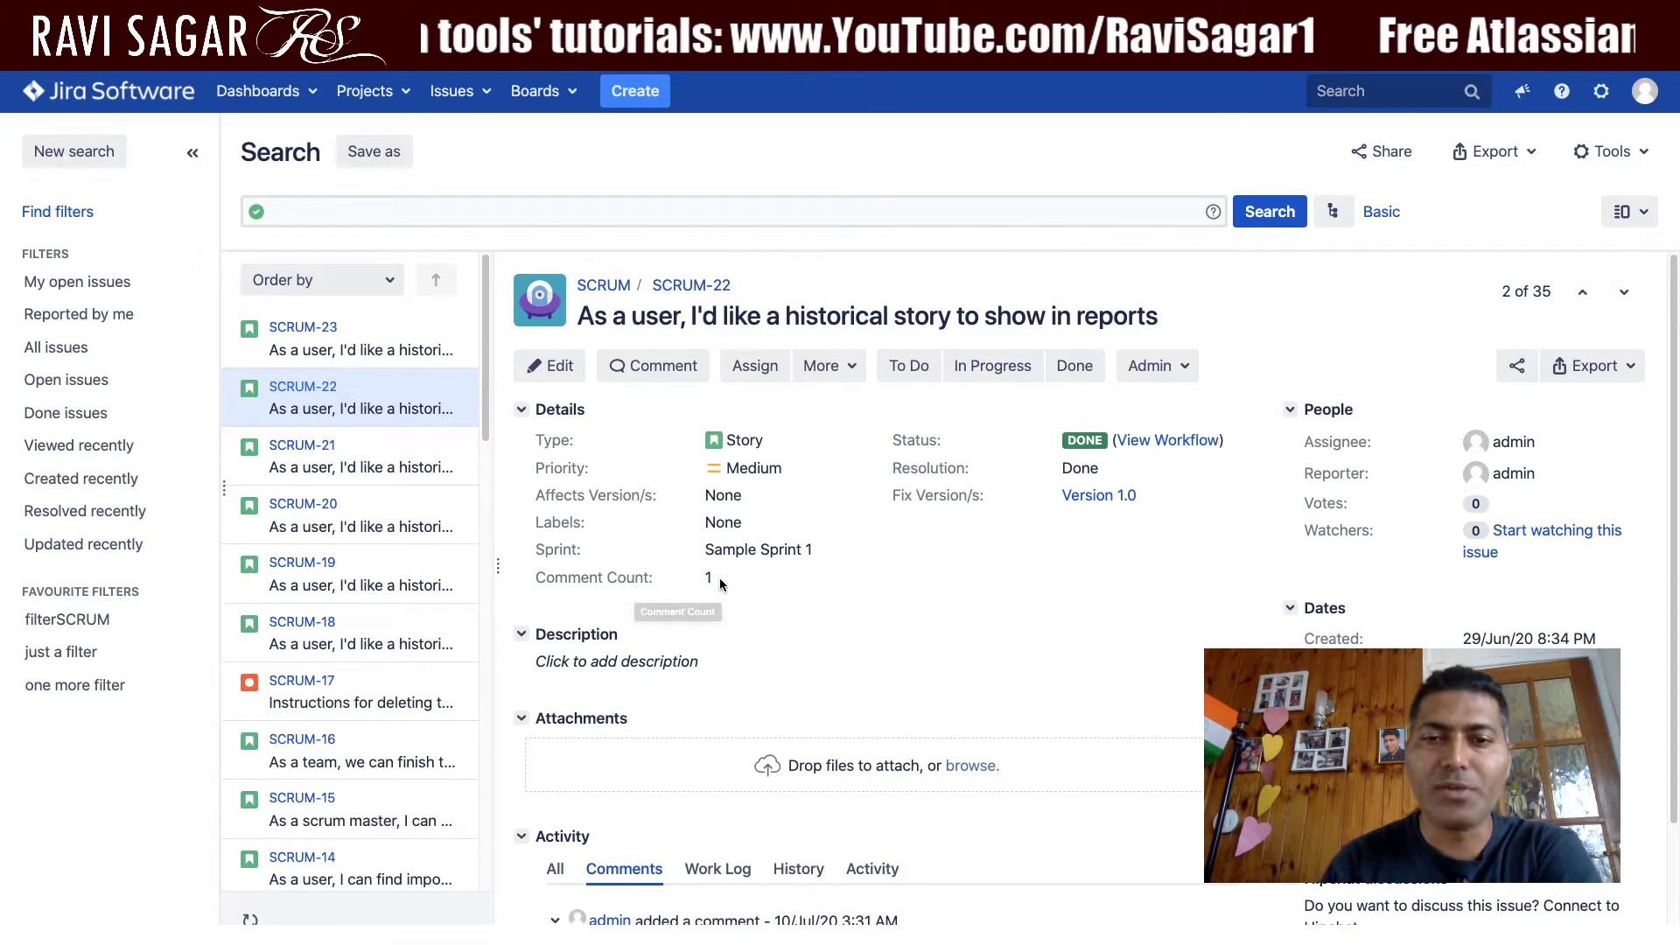
scroll(721, 579, down, 2)
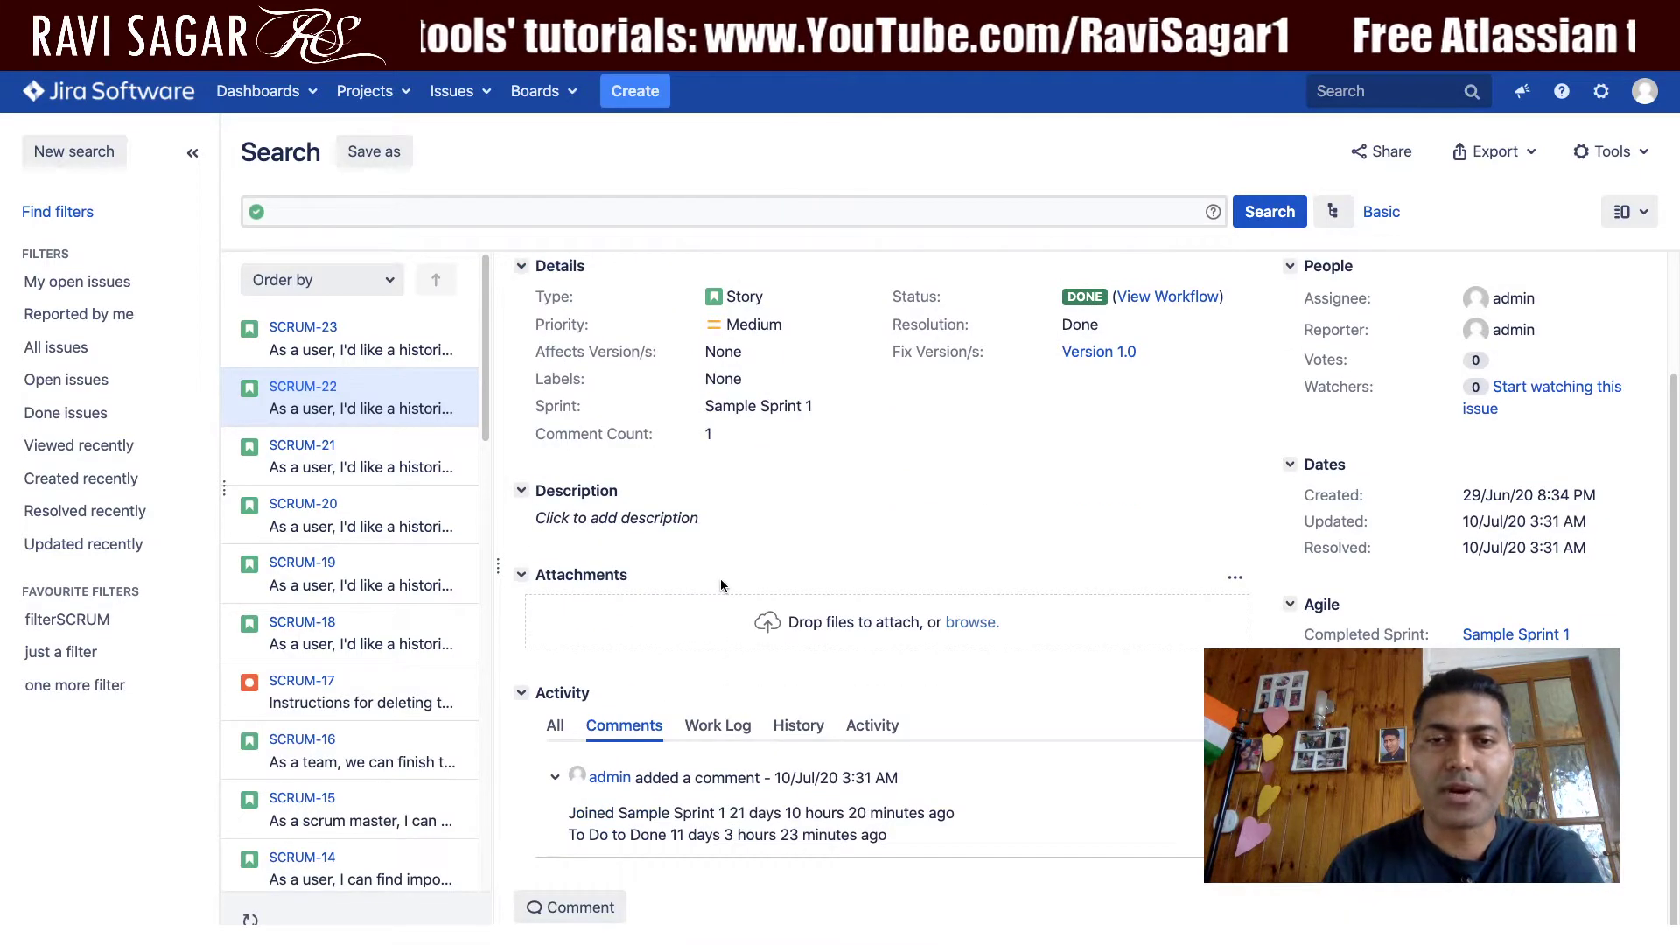
scroll(735, 613, up, 2)
scroll(666, 752, down, 2)
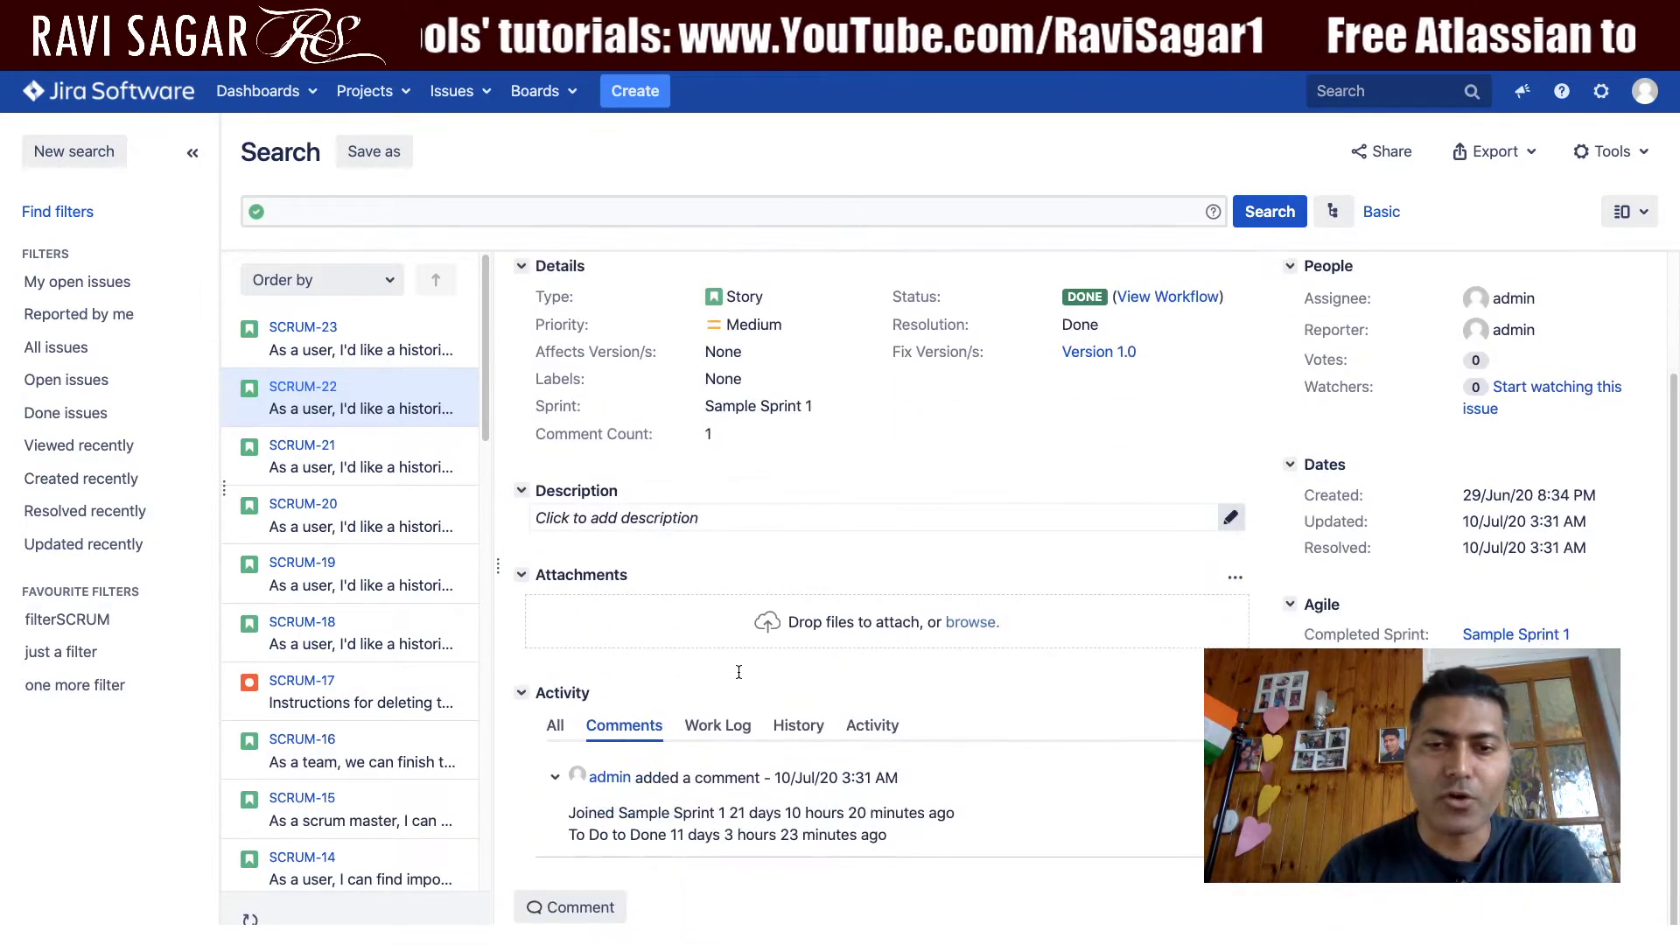
click(602, 915)
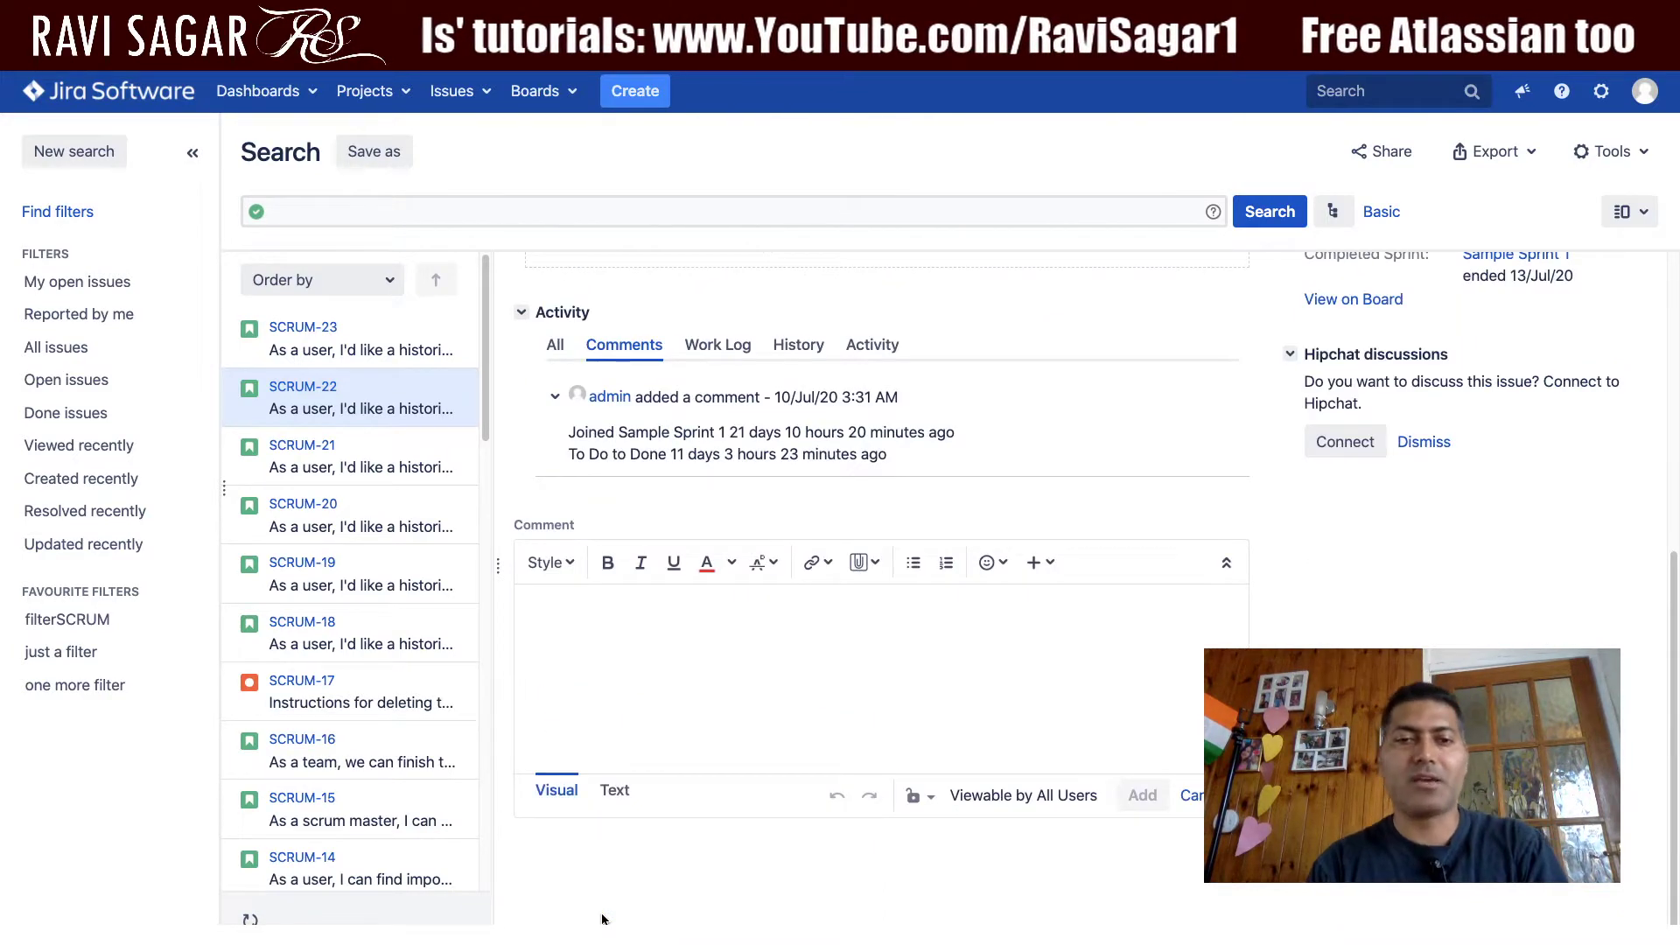
text(One more )
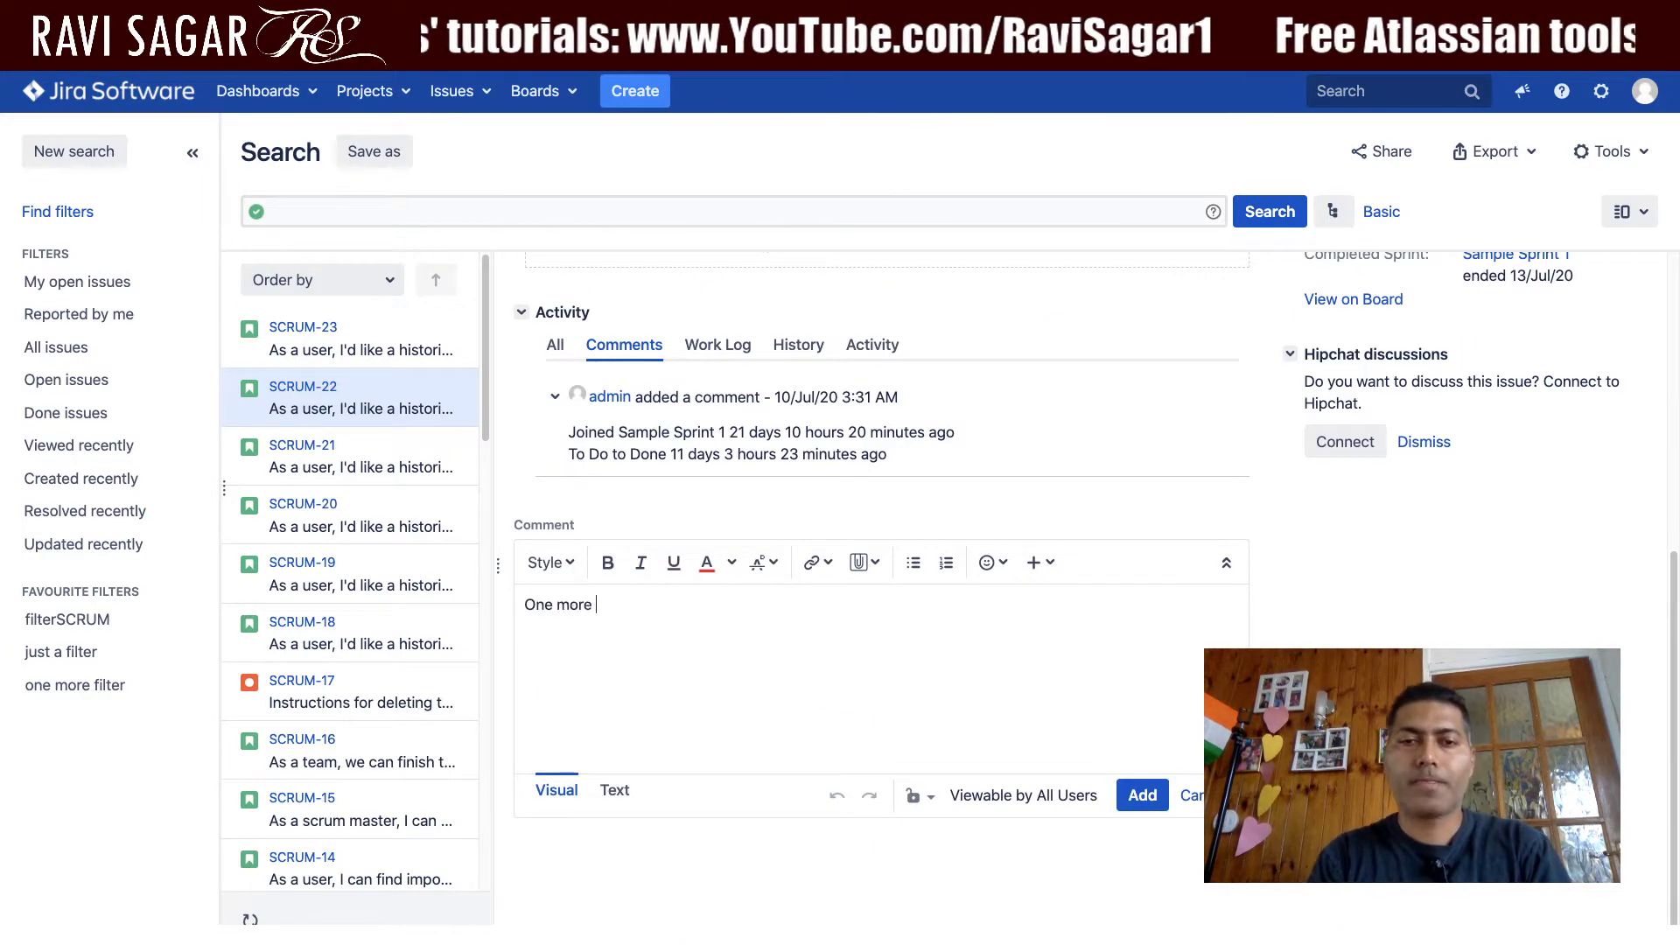
text(comment)
click(1133, 799)
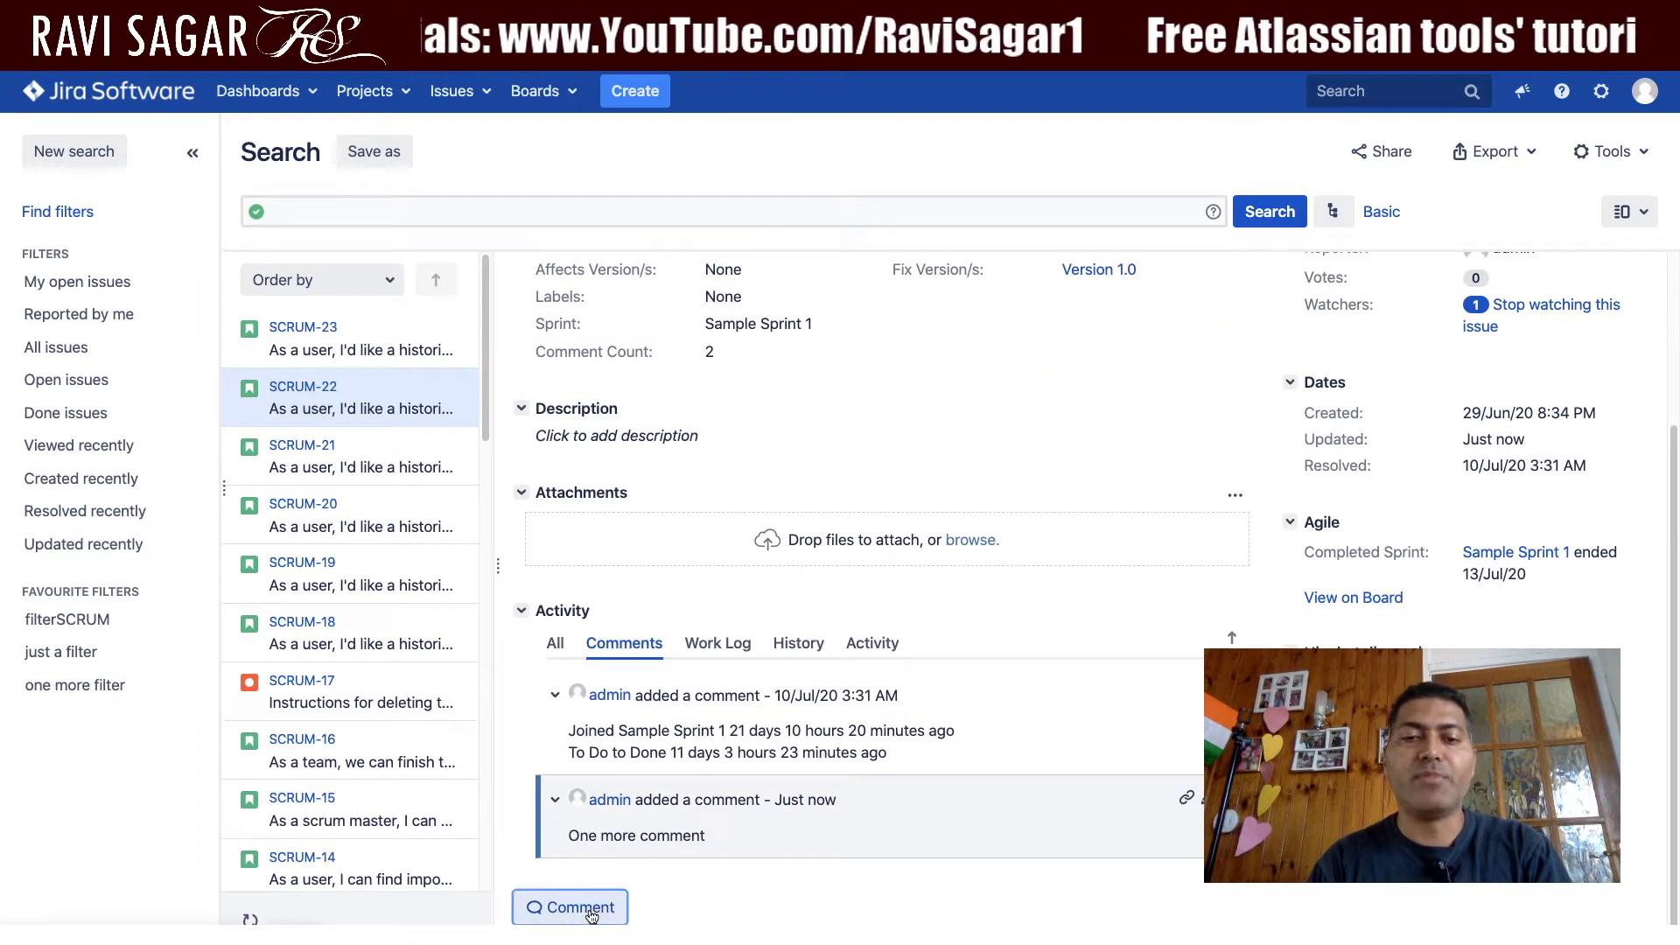
click(581, 908)
text(One more comment one)
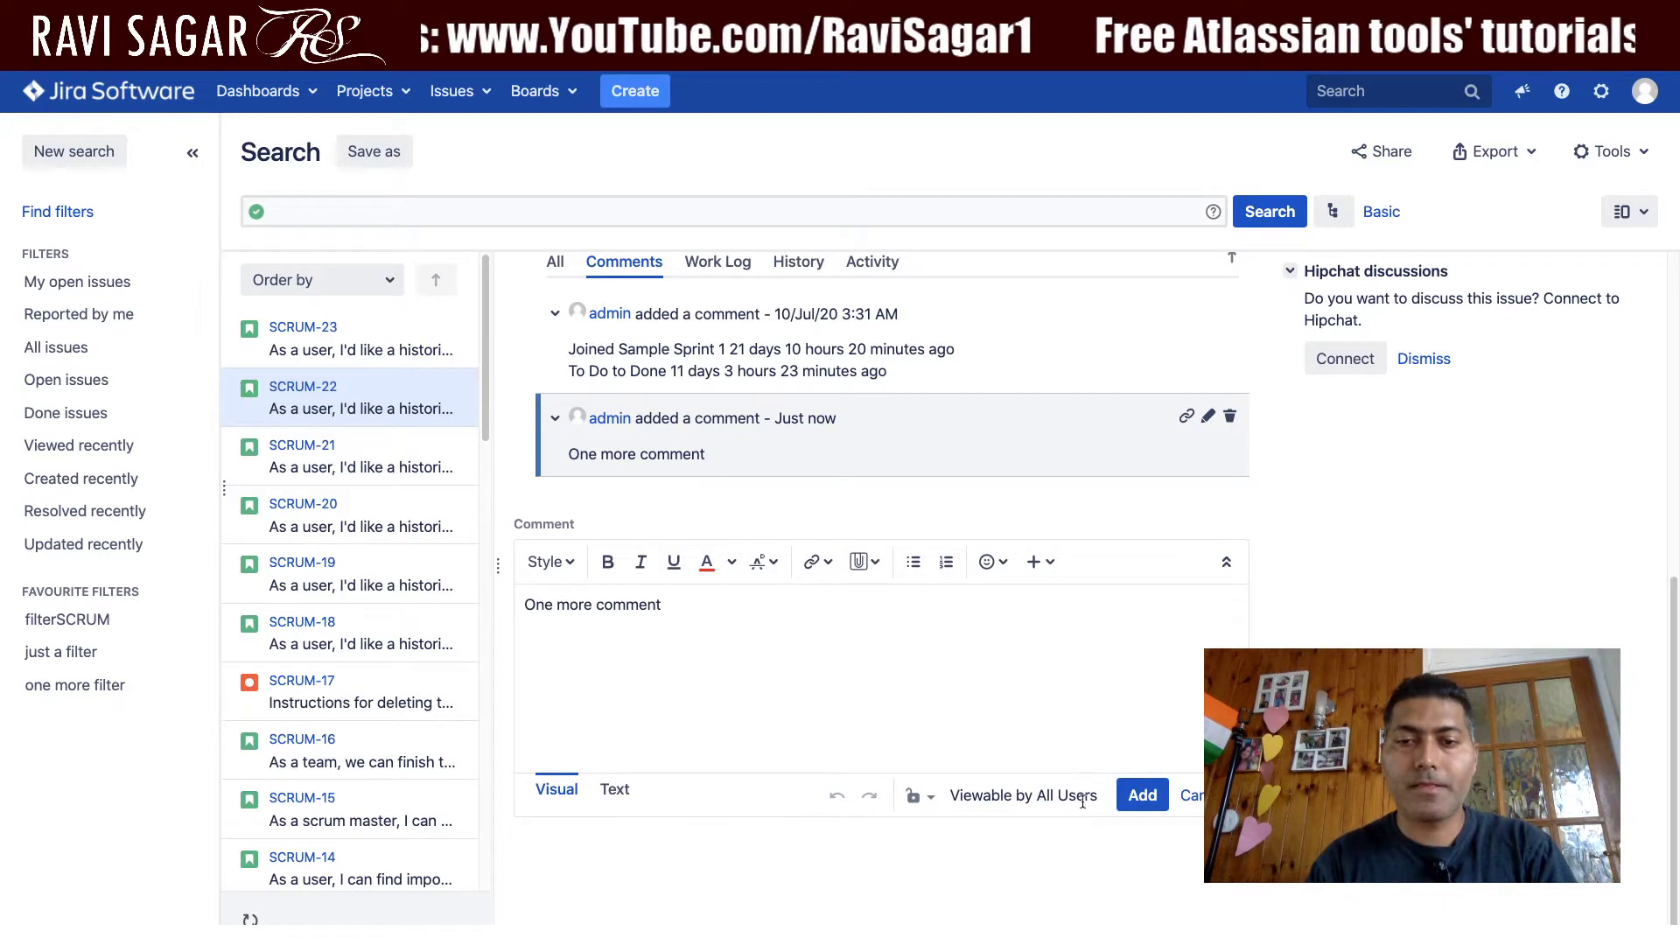
click(1137, 794)
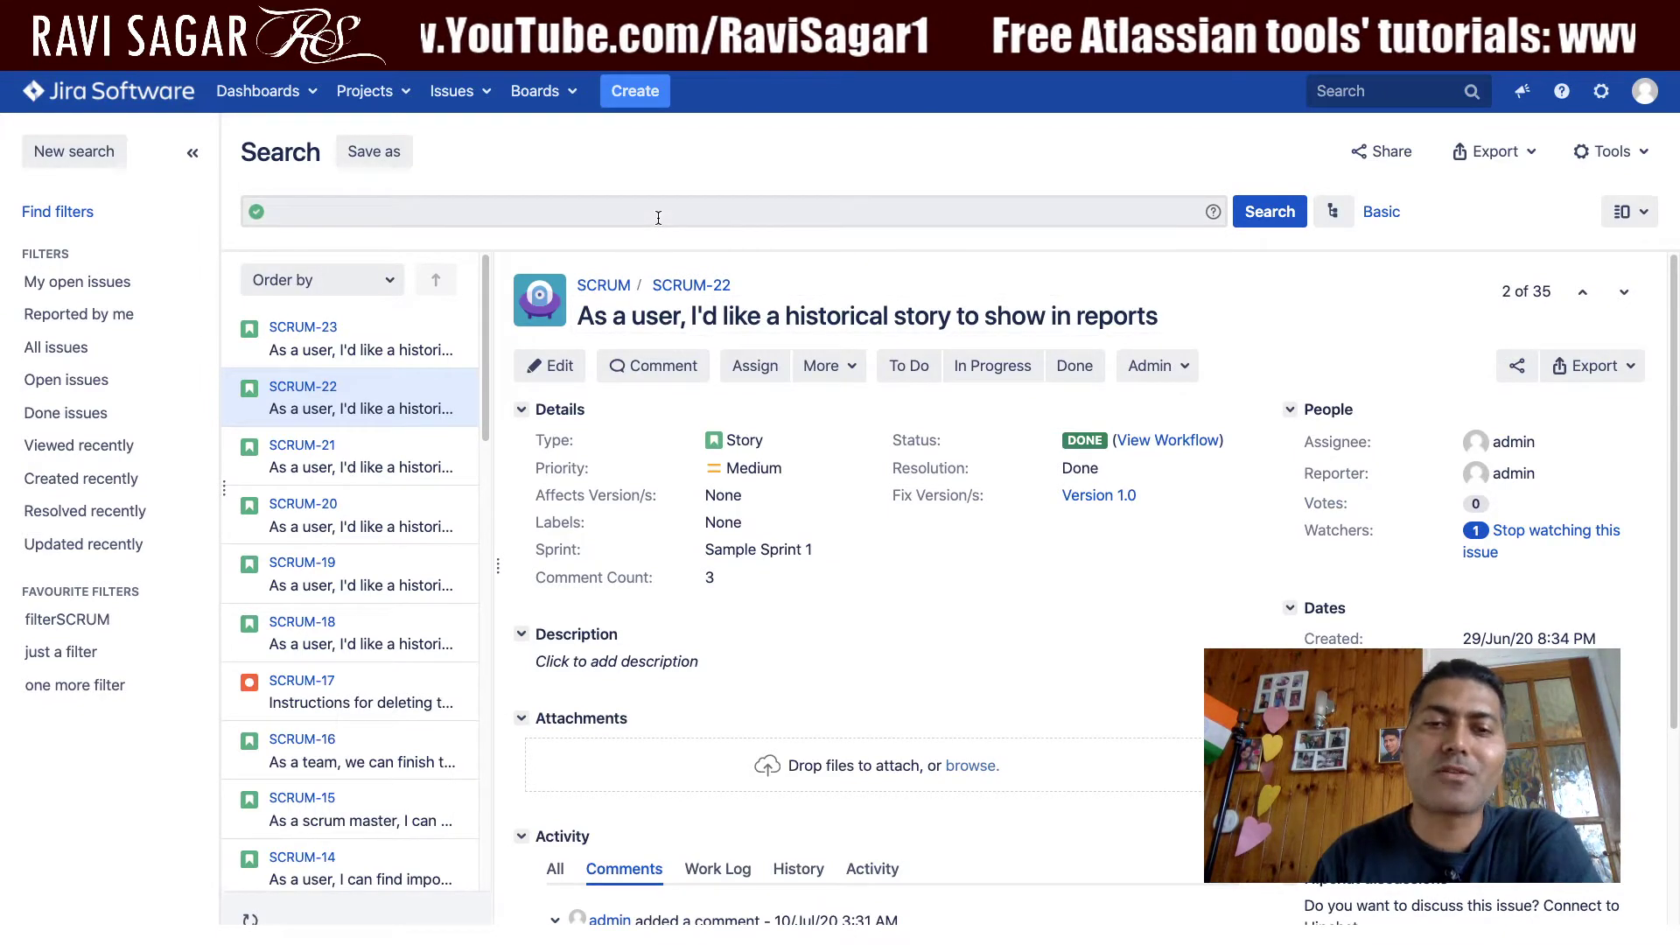
Type 'Comm' in the JQL box to see if Comment Count is suggested, then dismiss the list.
triple_click(606, 576)
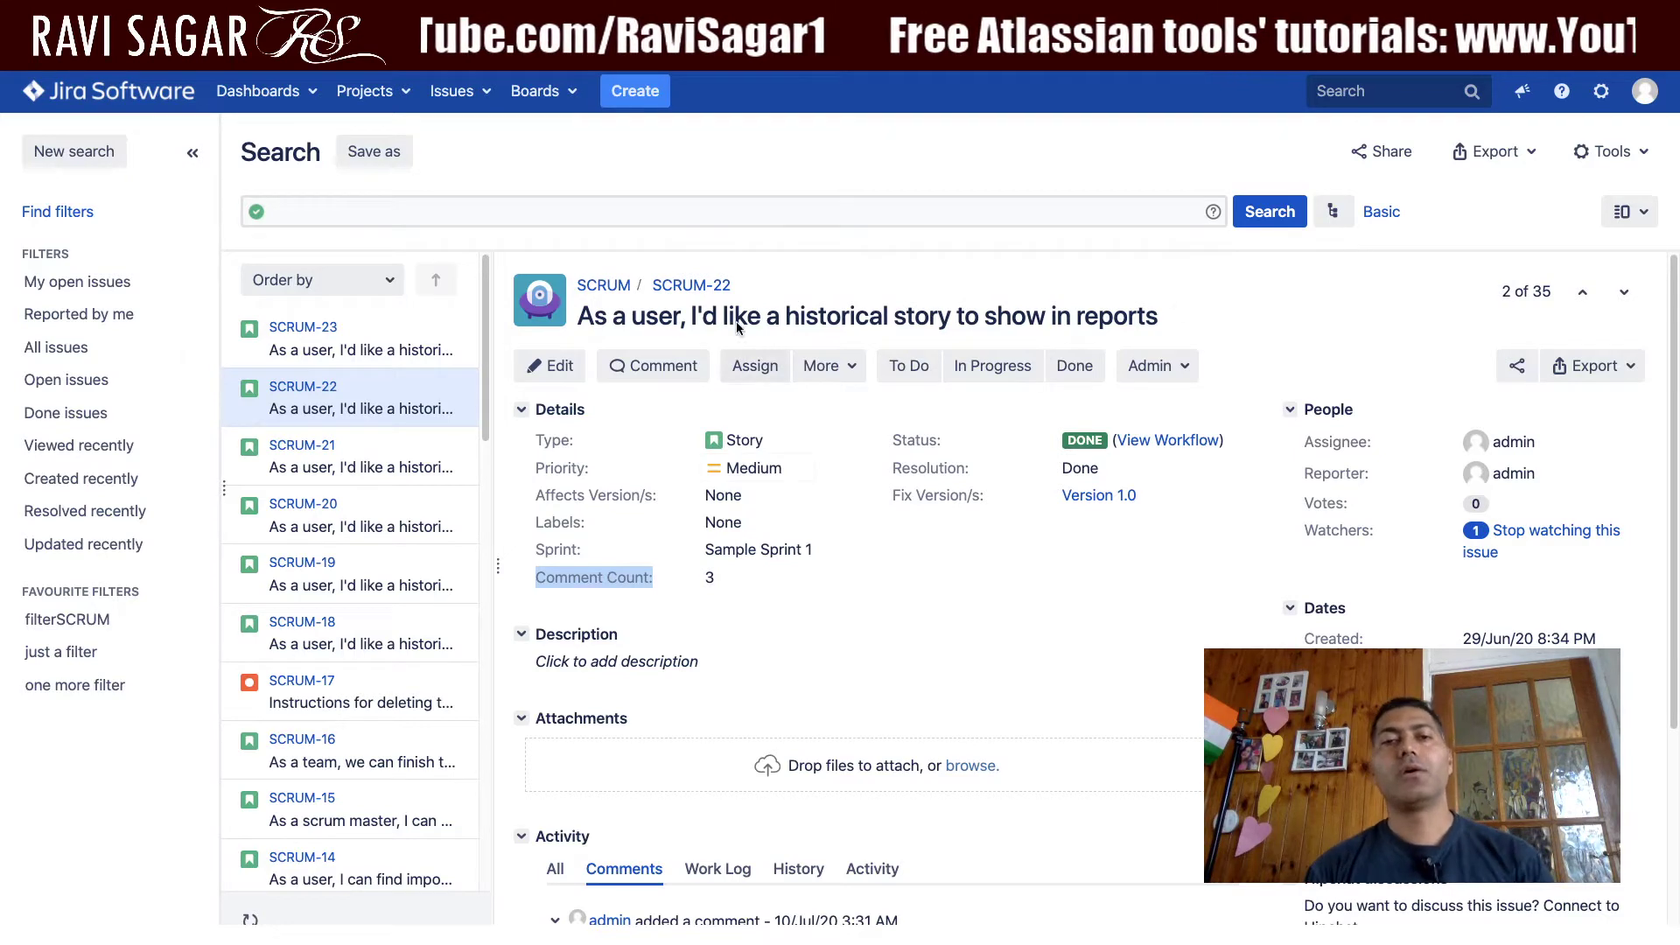
click(772, 211)
text(Com)
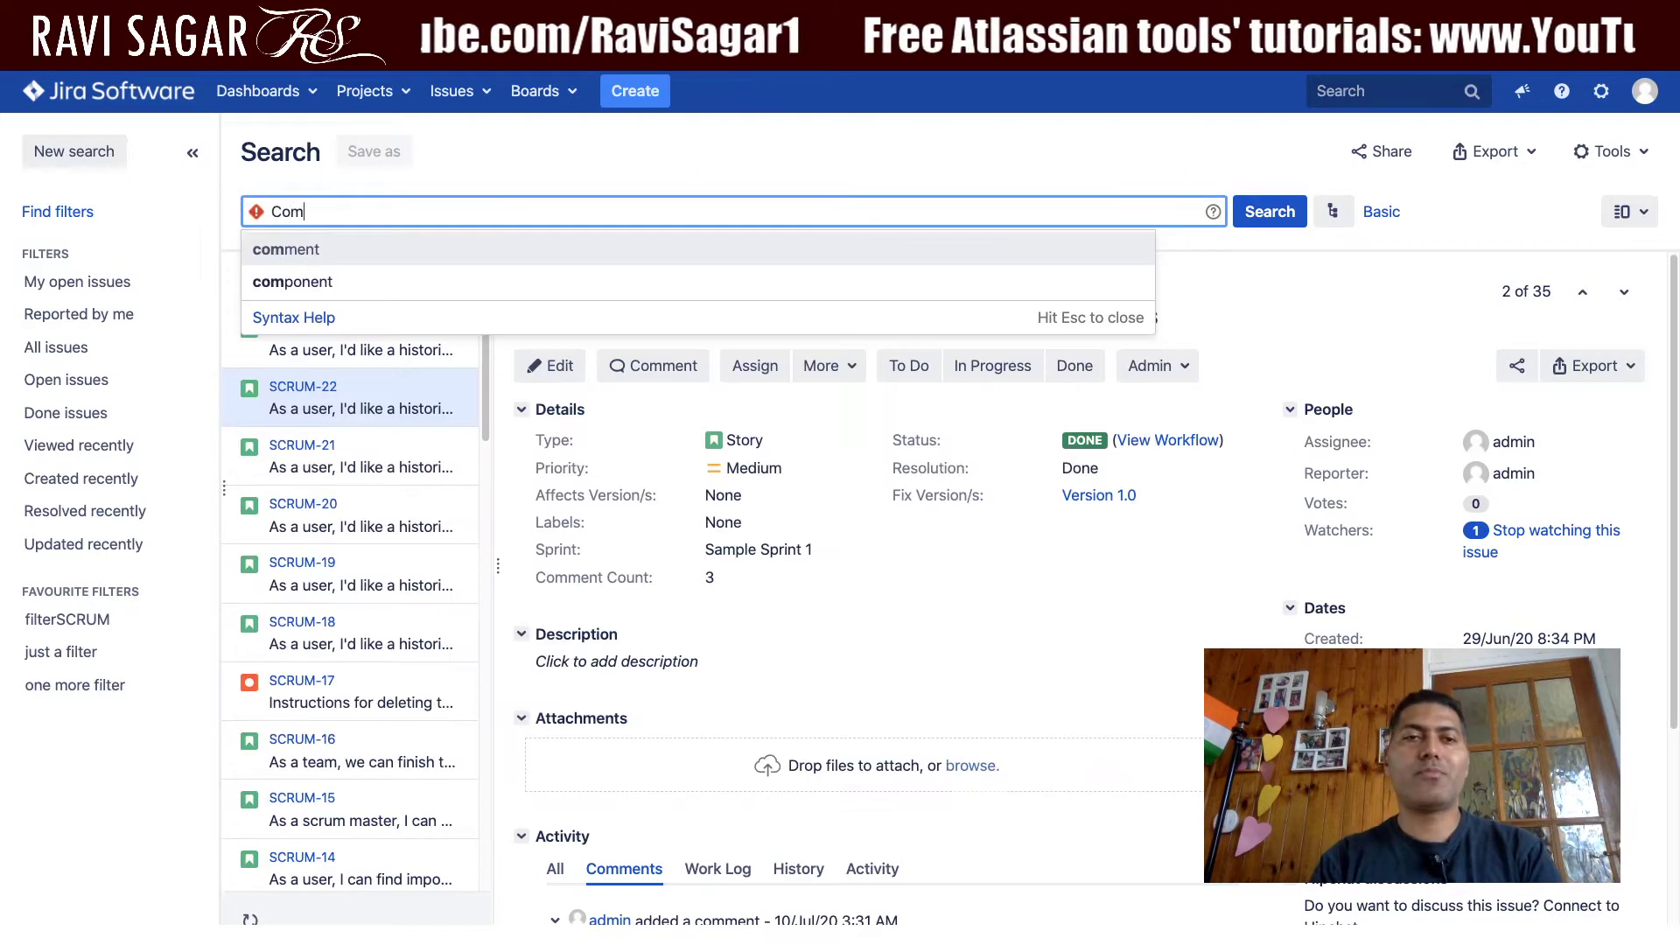
text(m)
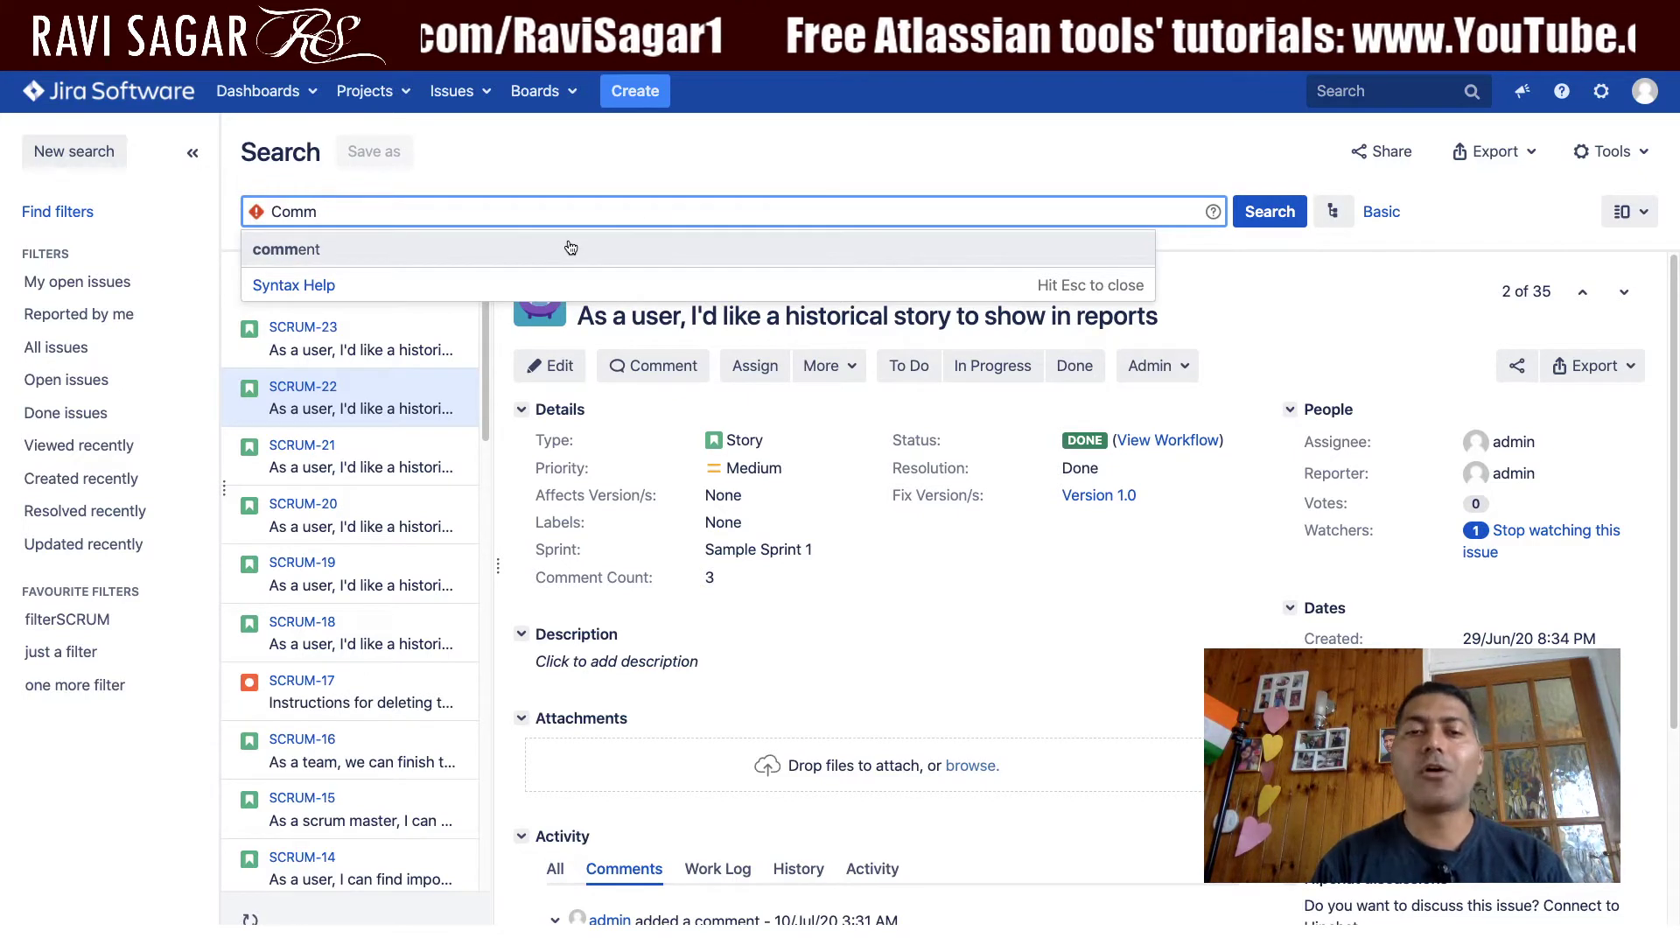
click(649, 140)
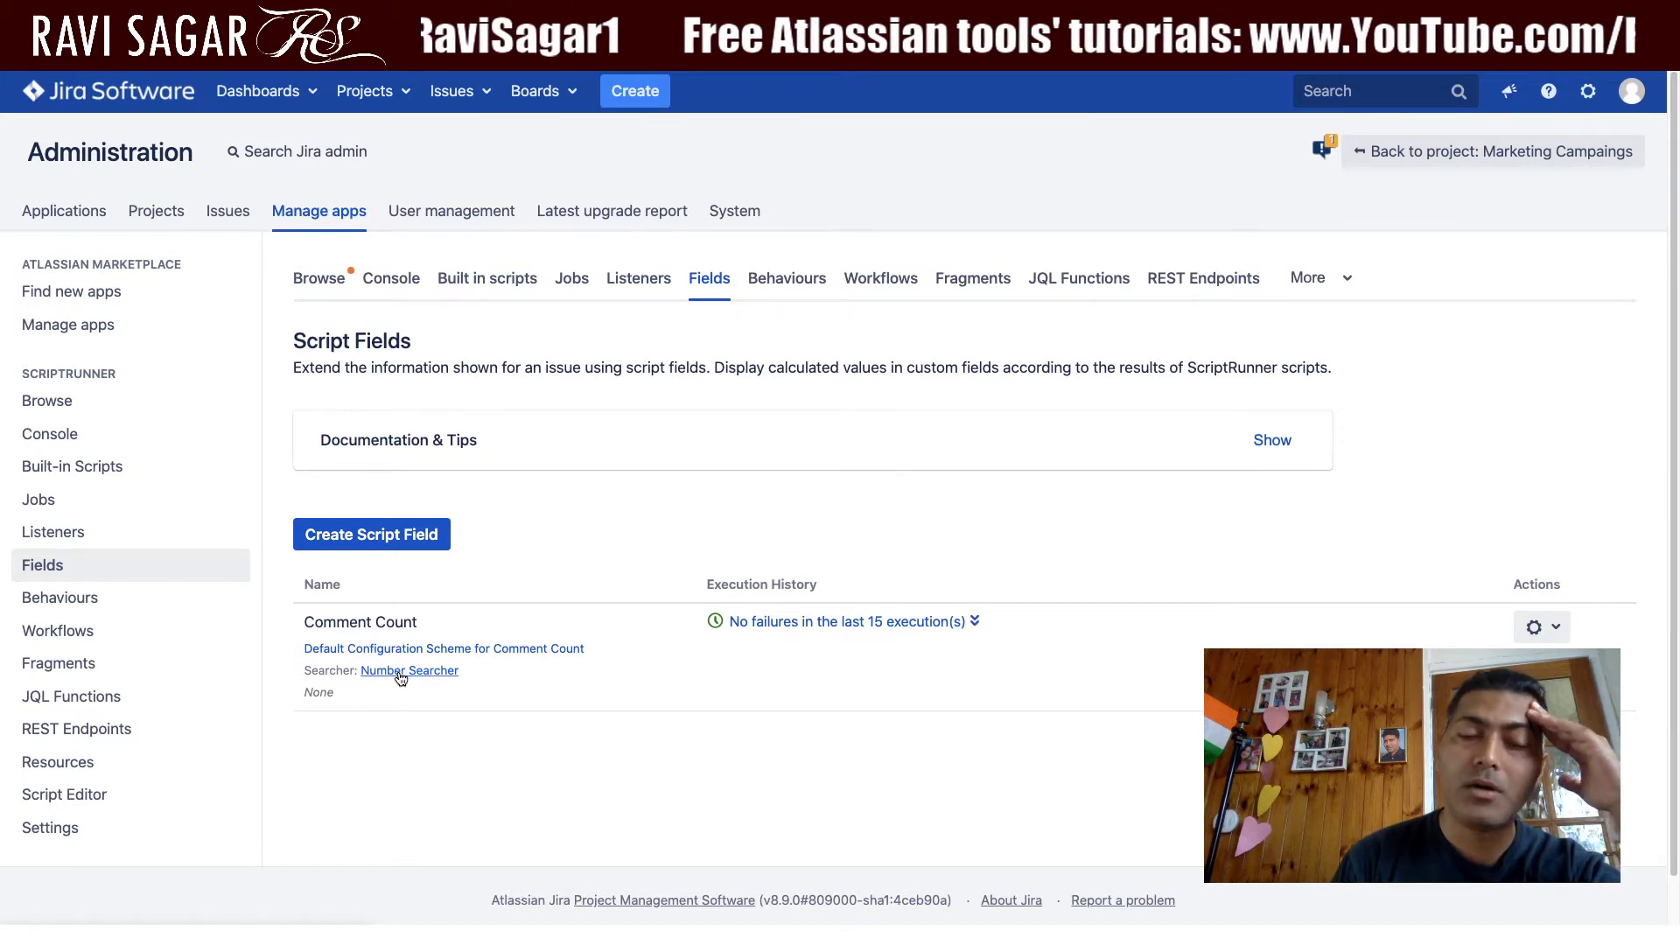
Review the Comment Count script field's edit settings, including its Number Field template and script.
click(1523, 625)
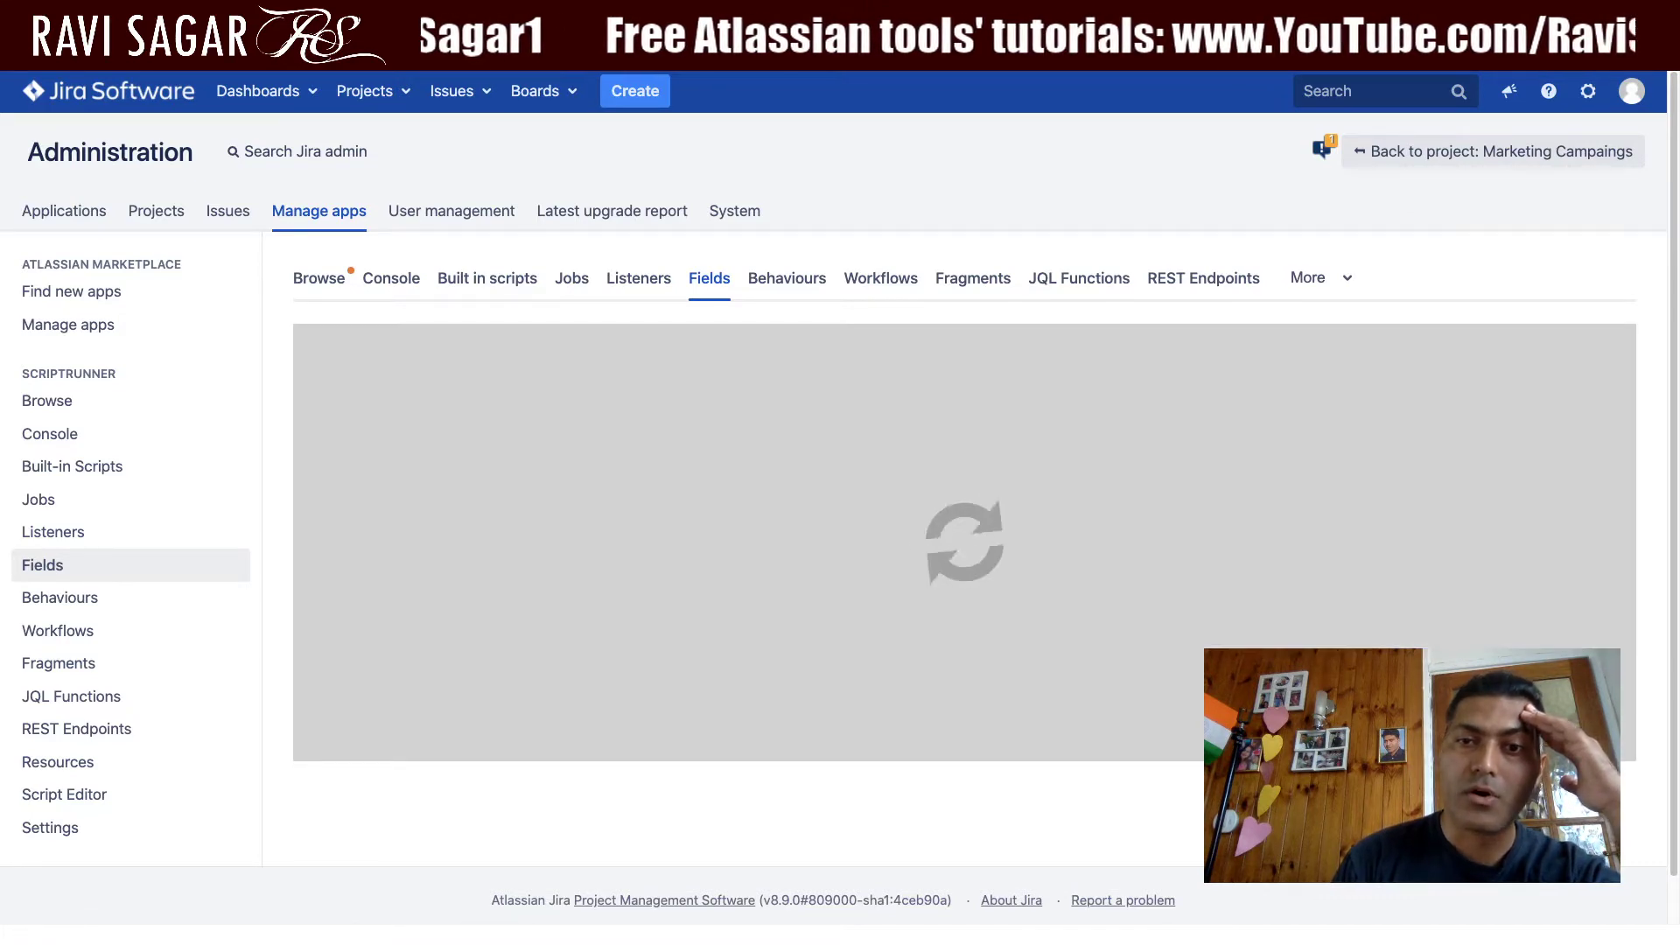
scroll(891, 496, down, 3)
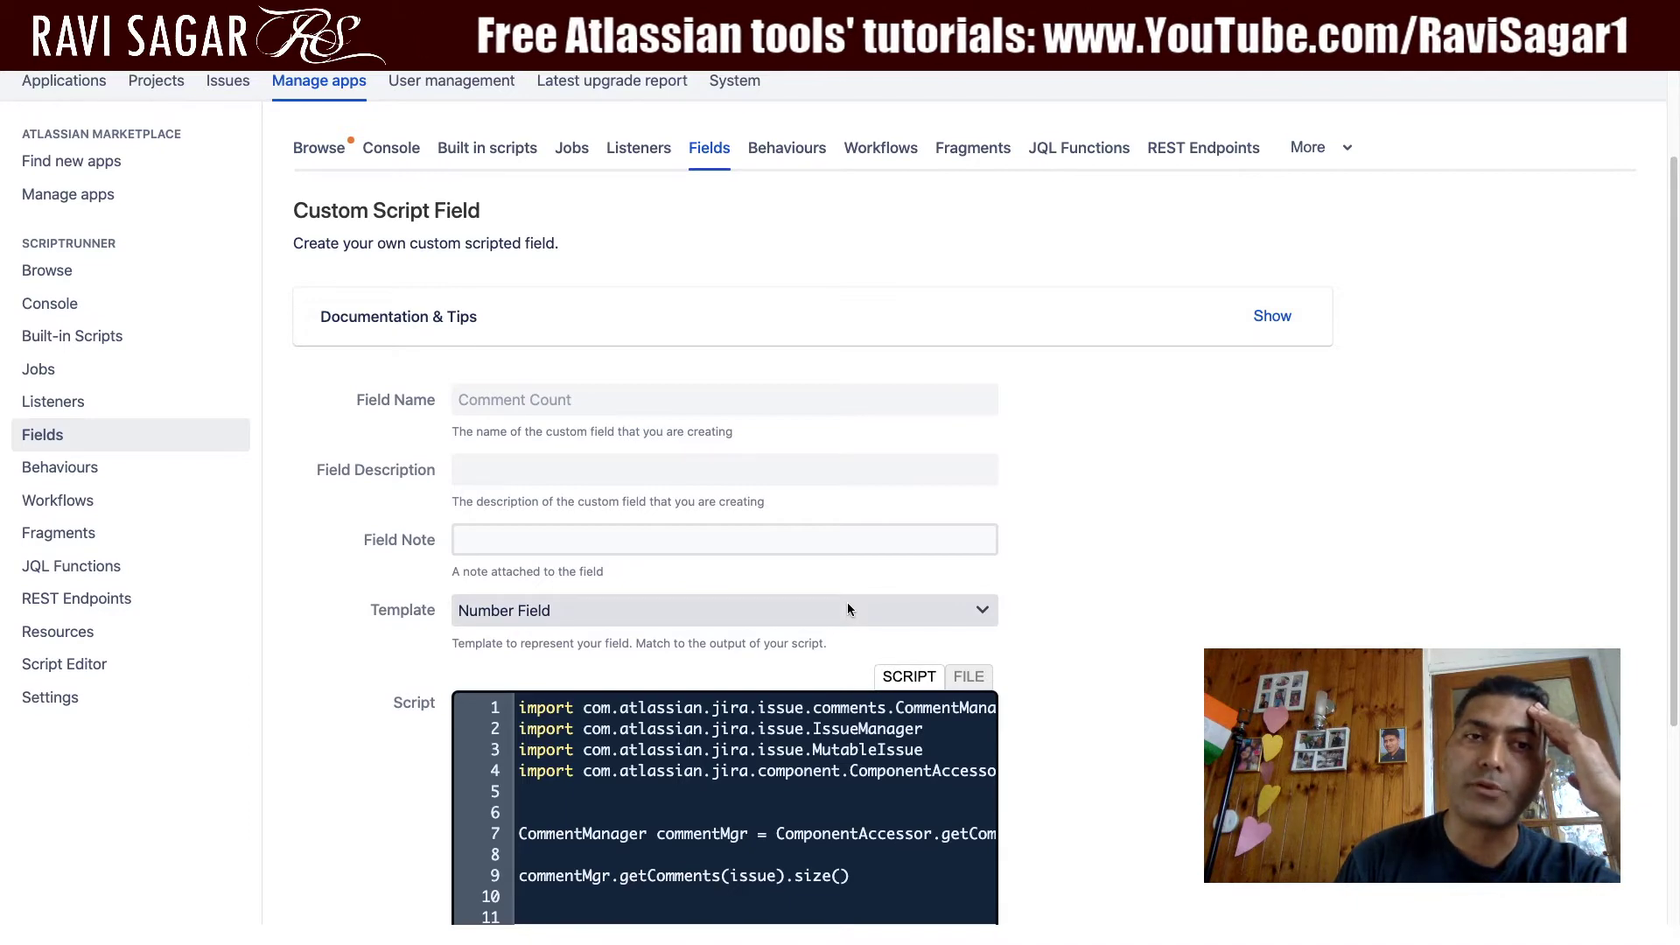
scroll(848, 609, up, 3)
Go to the Custom fields admin page using the admin quick search for 'cust'.
key(g)
key(g)
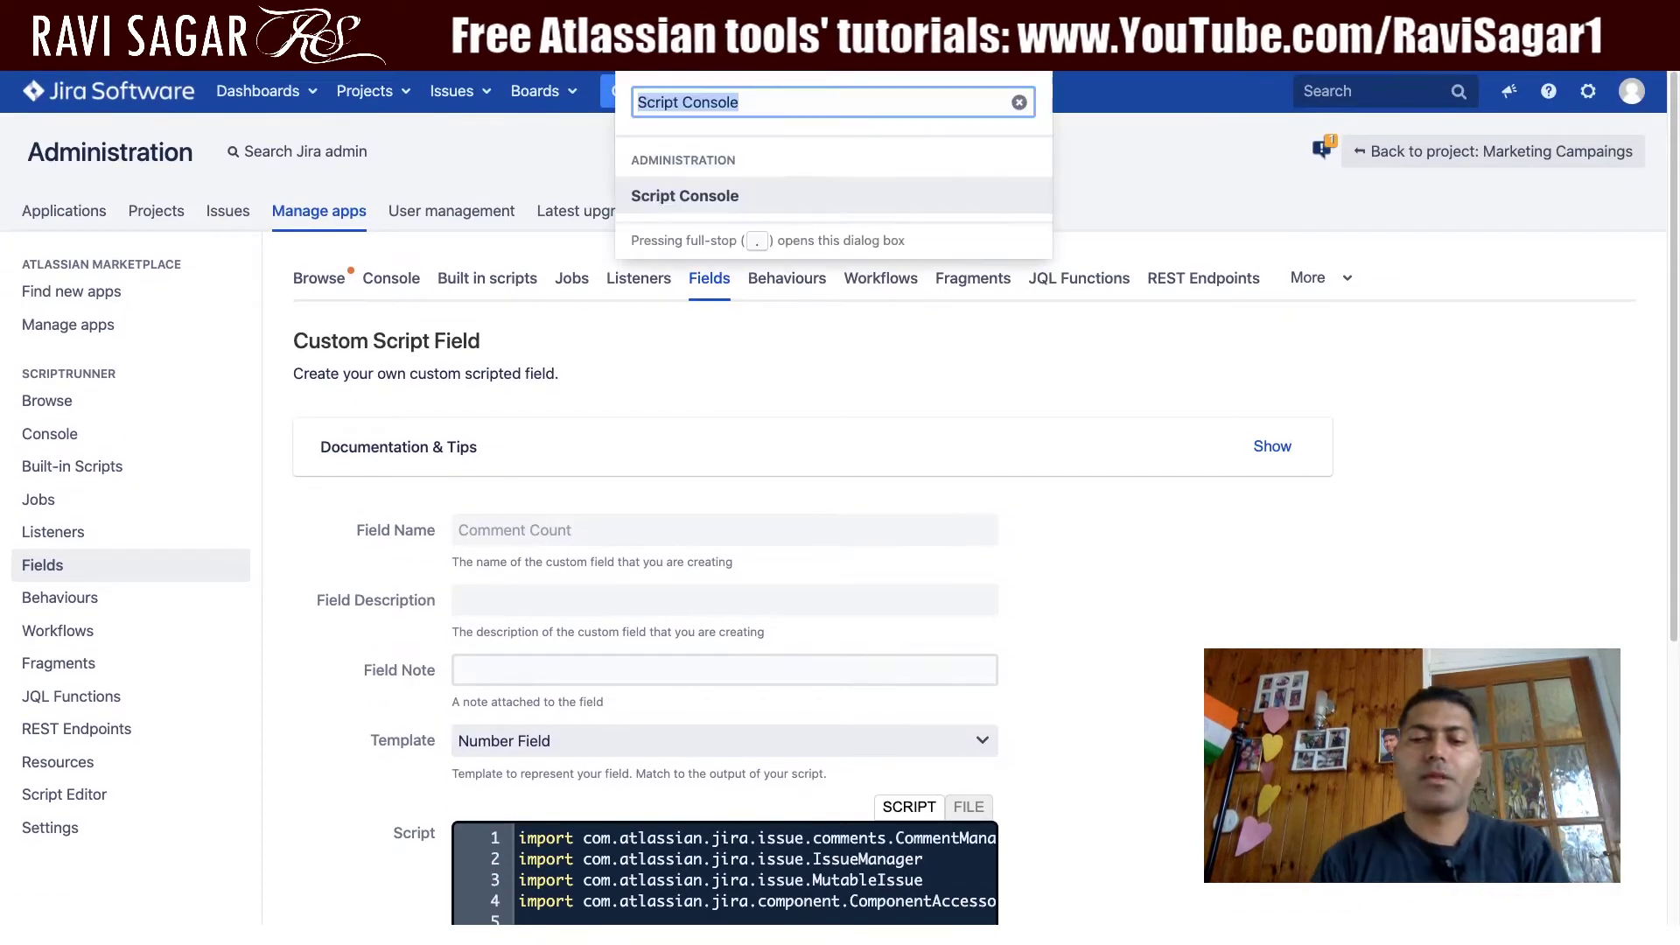
text(cust)
key(Return)
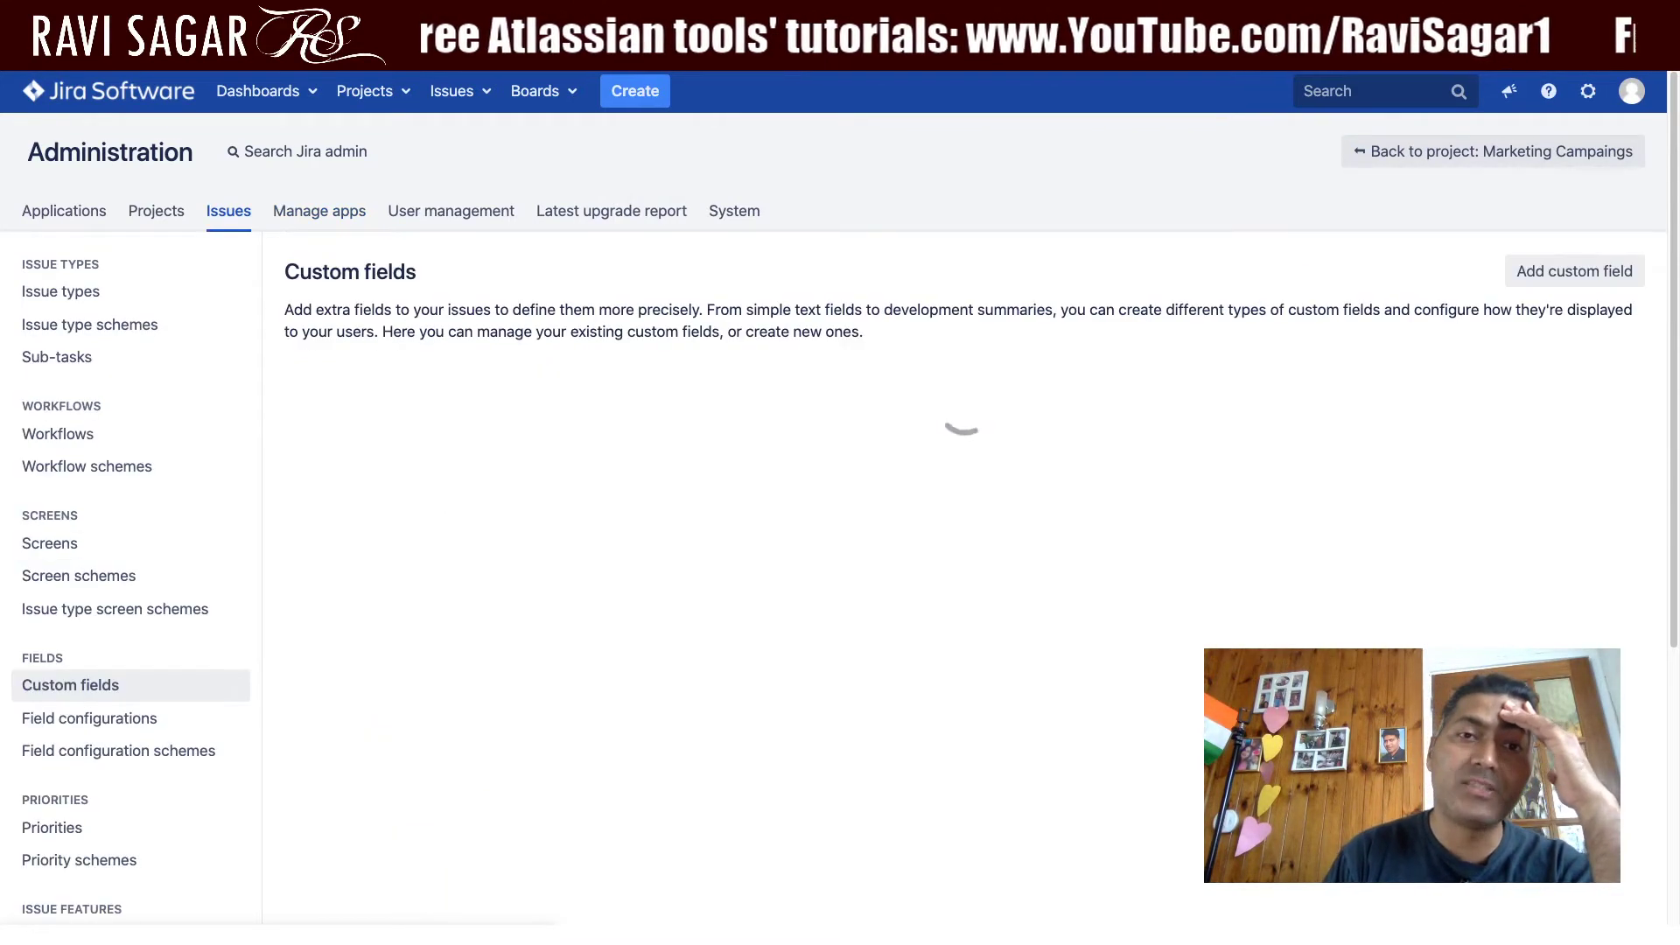
Set Comment Count's search template to Number Searcher and update the custom field.
click(1567, 481)
click(1463, 529)
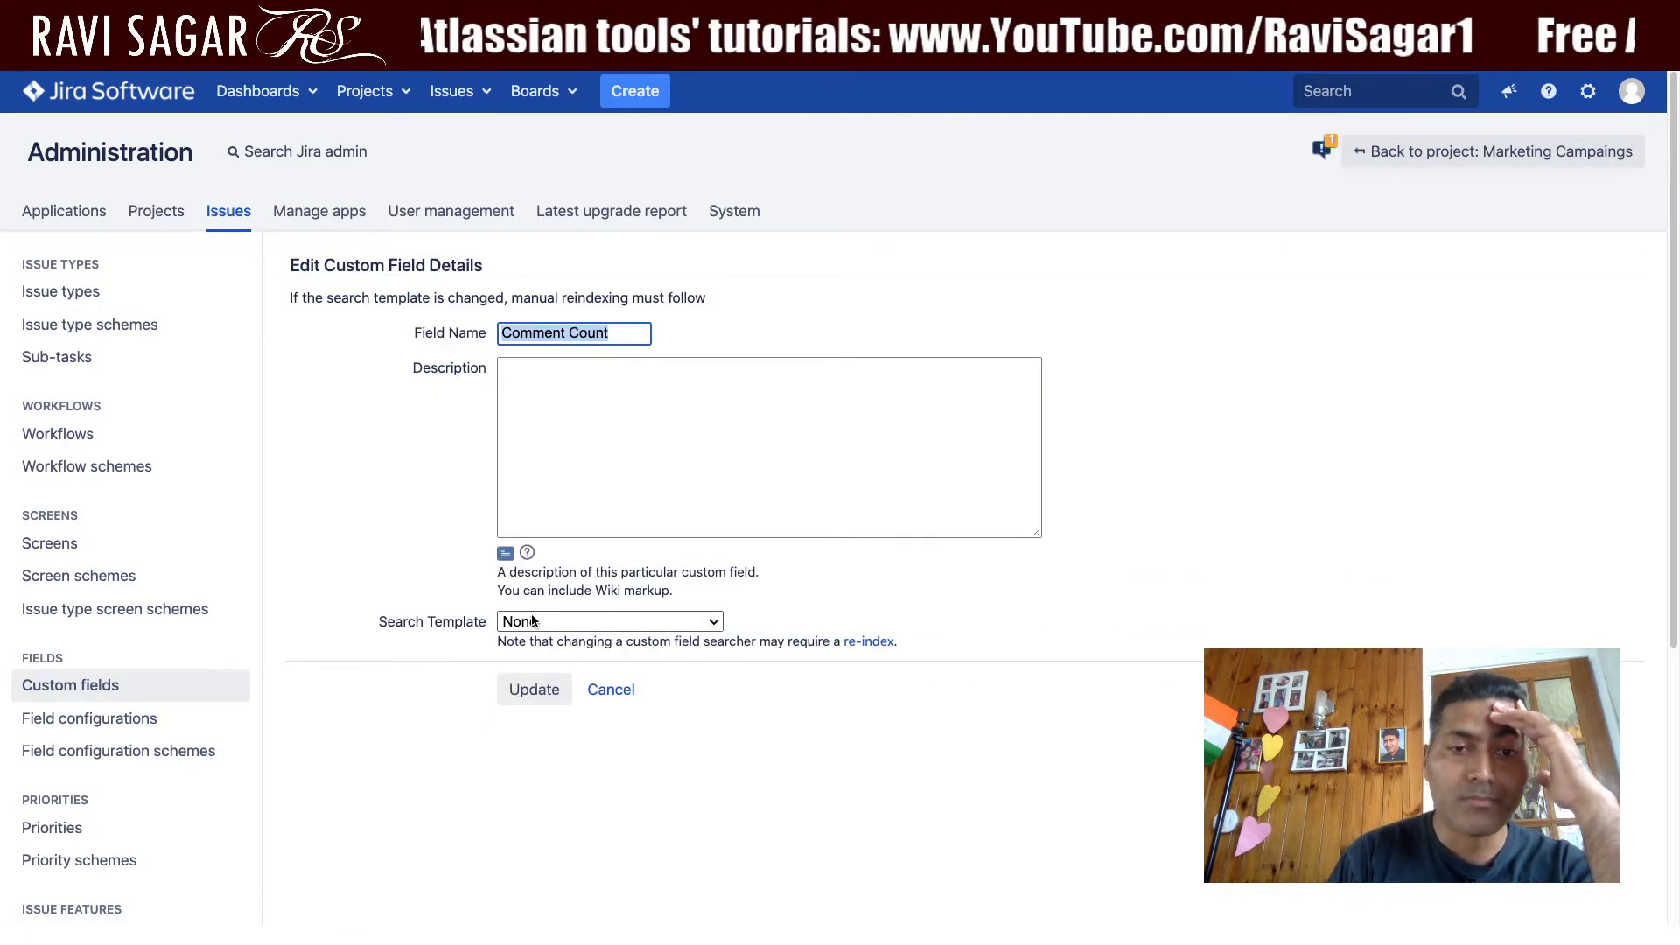
click(590, 623)
click(613, 719)
click(530, 698)
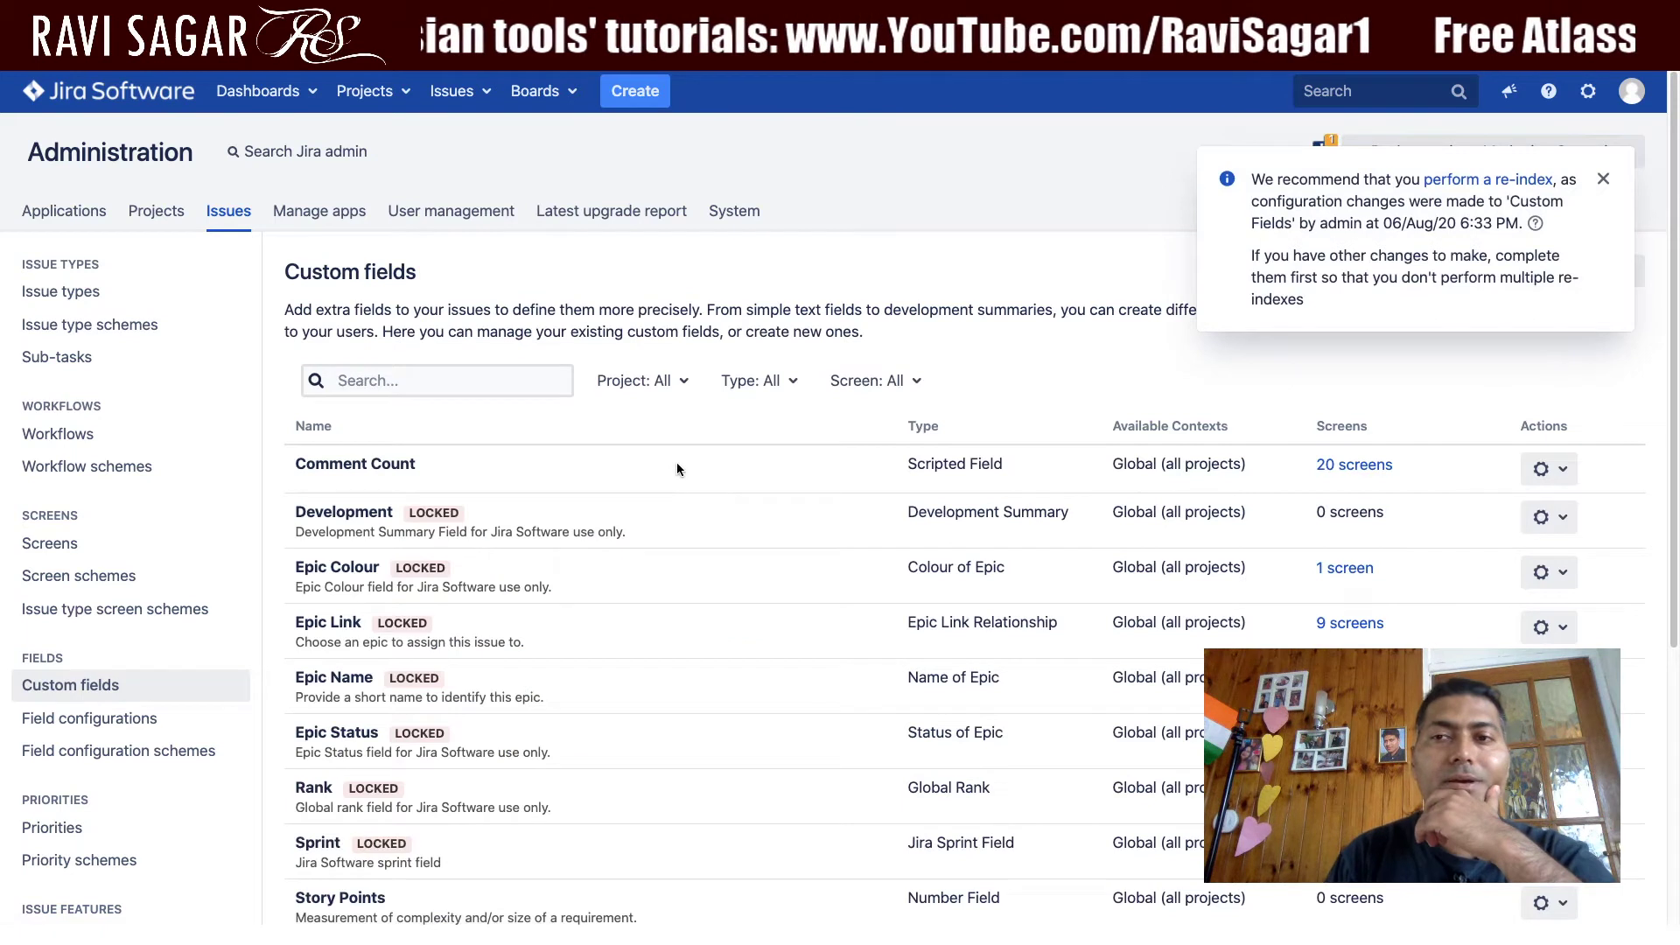
Run a full re-index of Jira and refresh until it reaches 100%.
click(1507, 190)
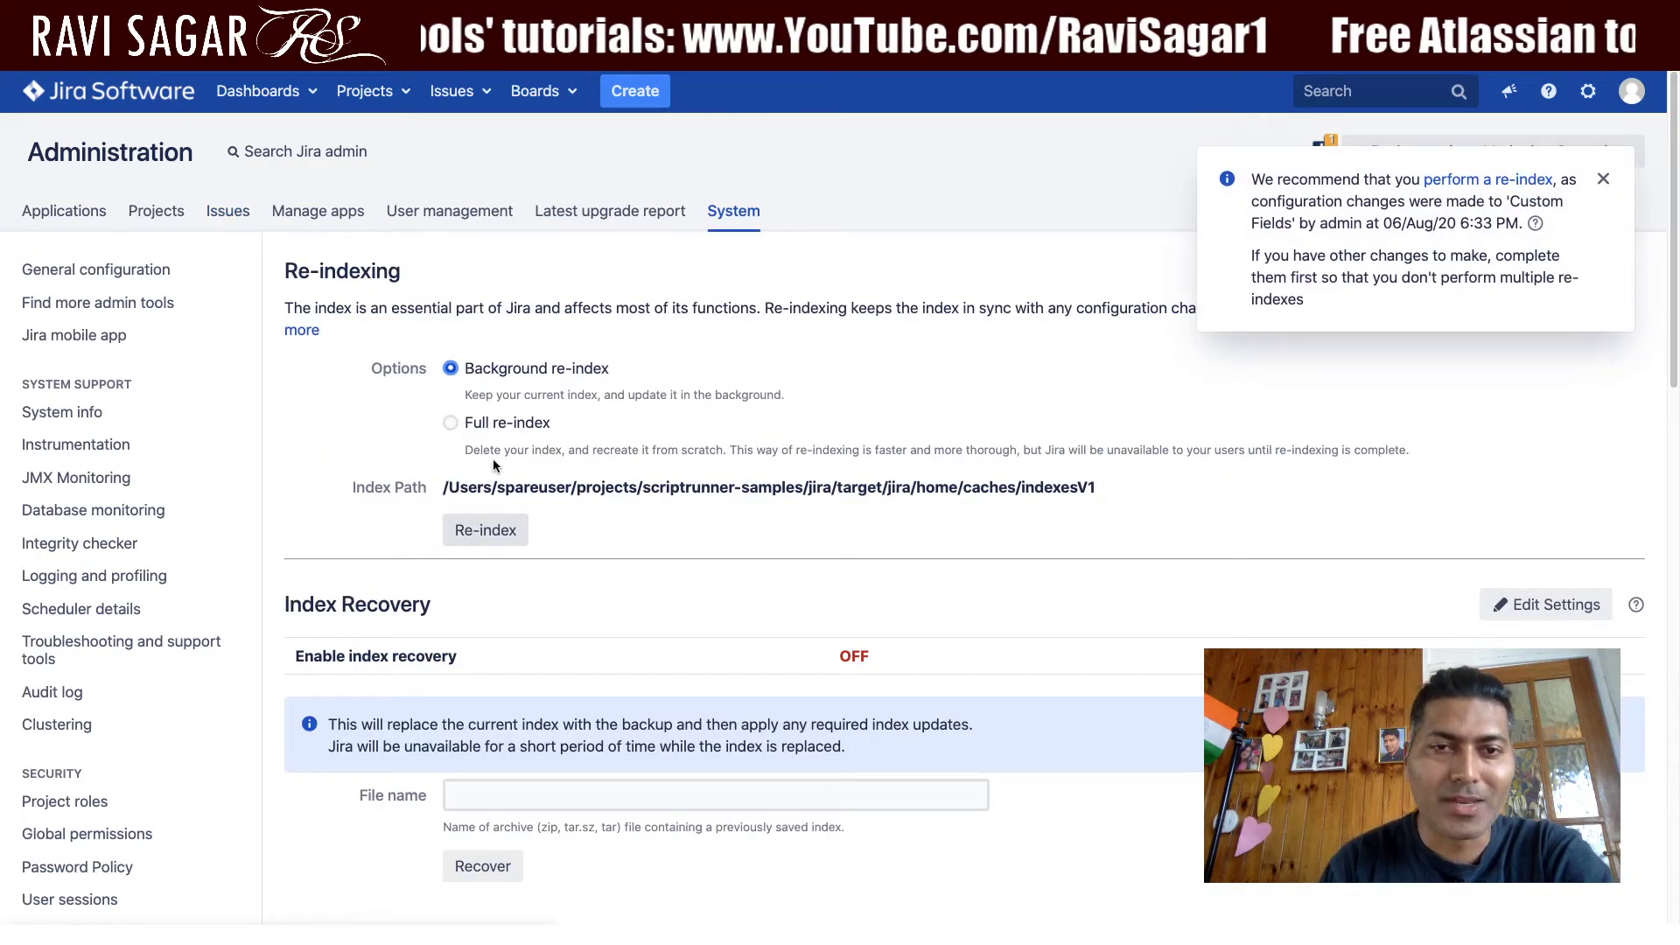
click(490, 533)
click(1041, 594)
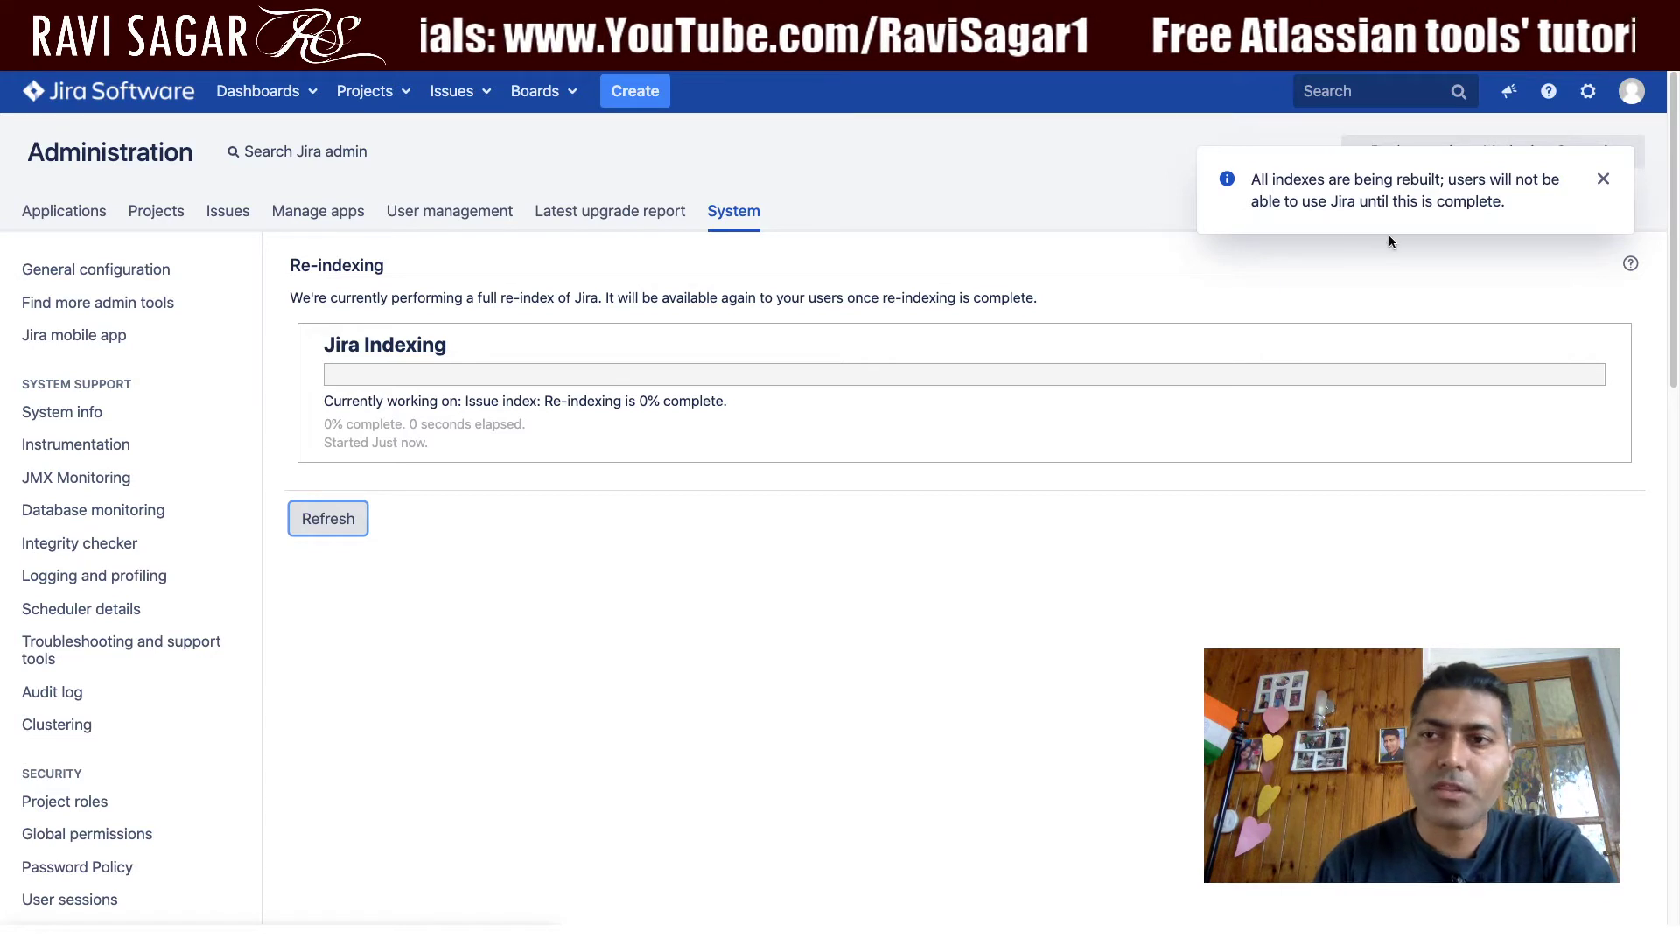
click(1603, 179)
click(339, 529)
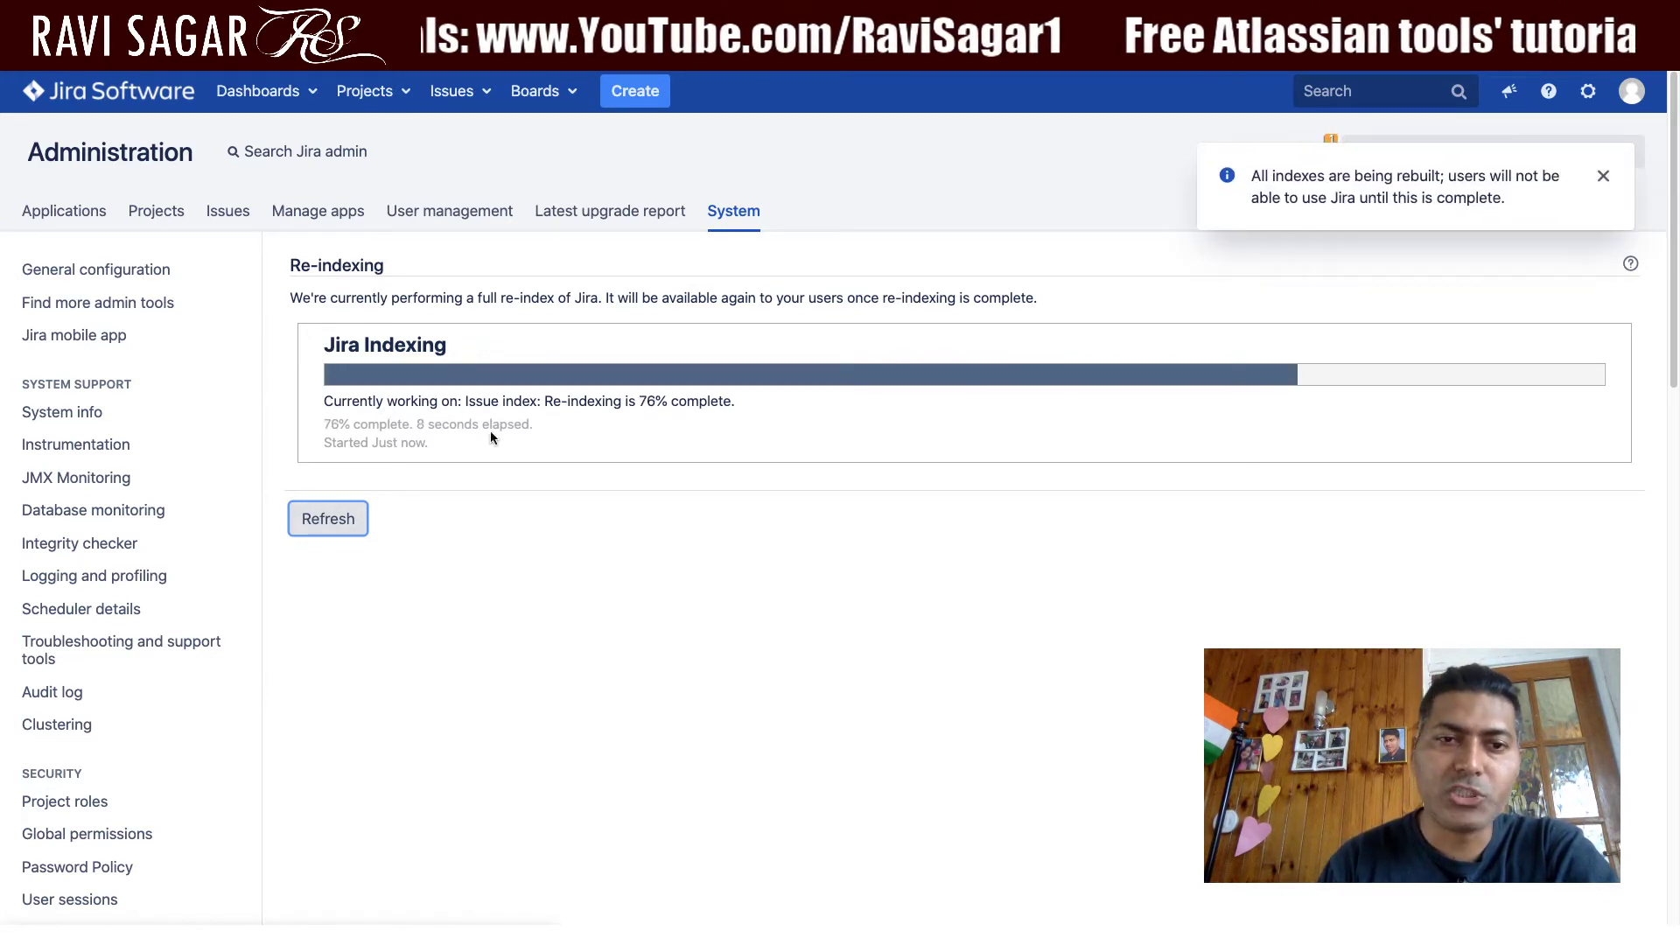
click(336, 528)
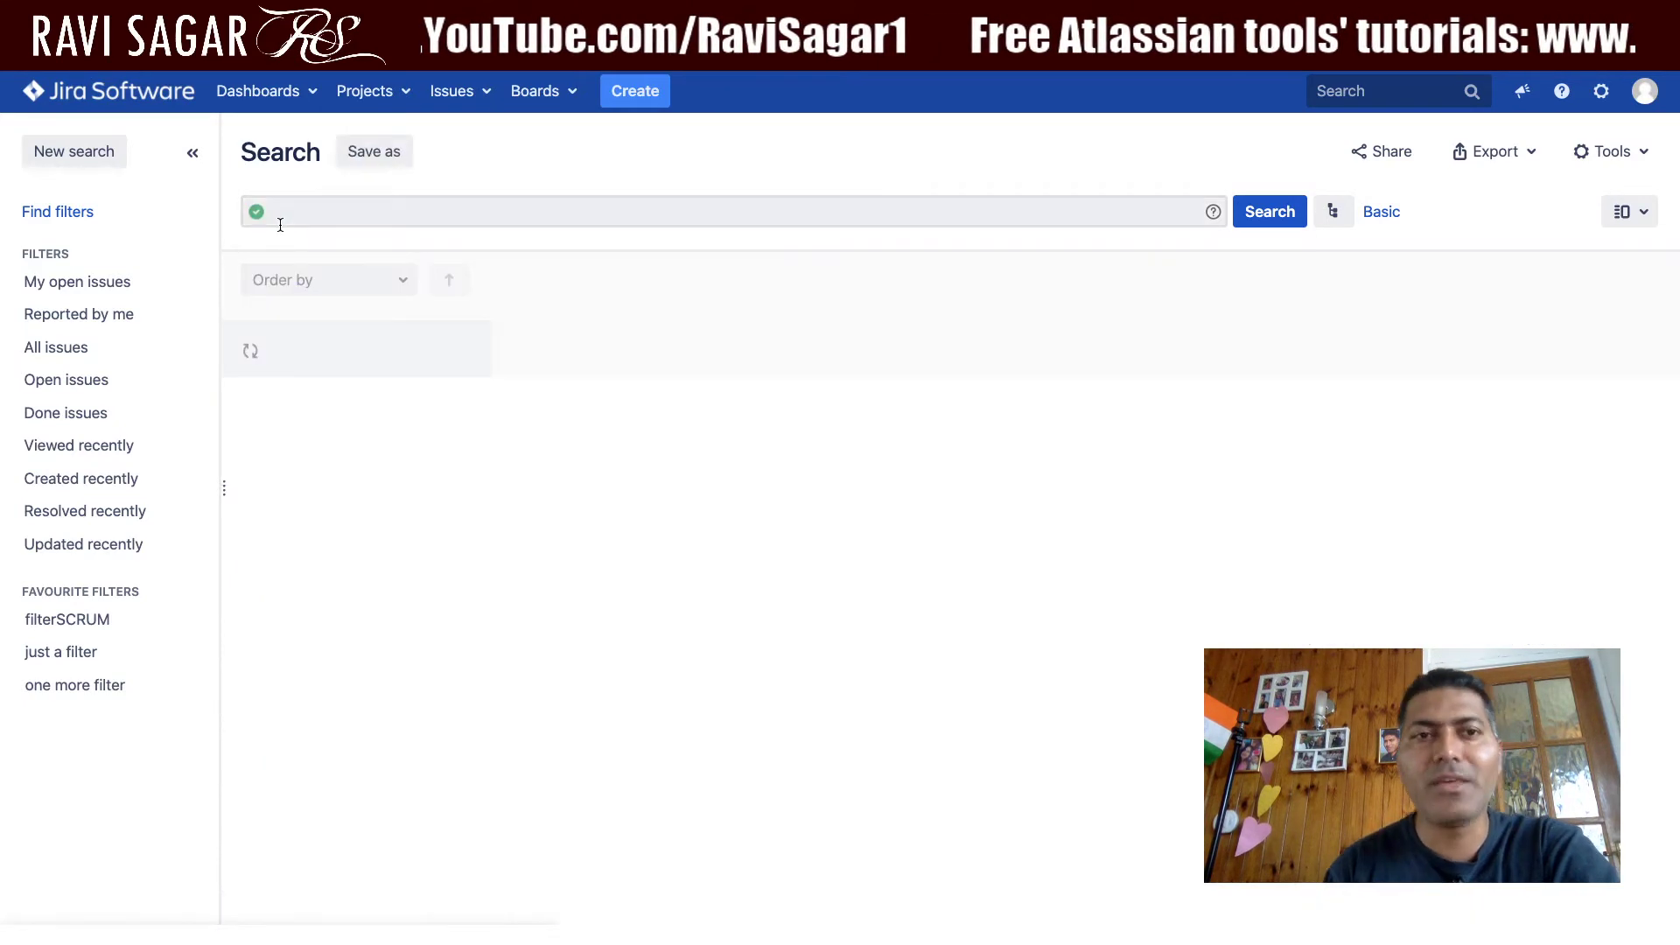
Search with the JQL query "Comment Count" >= 3.
click(399, 208)
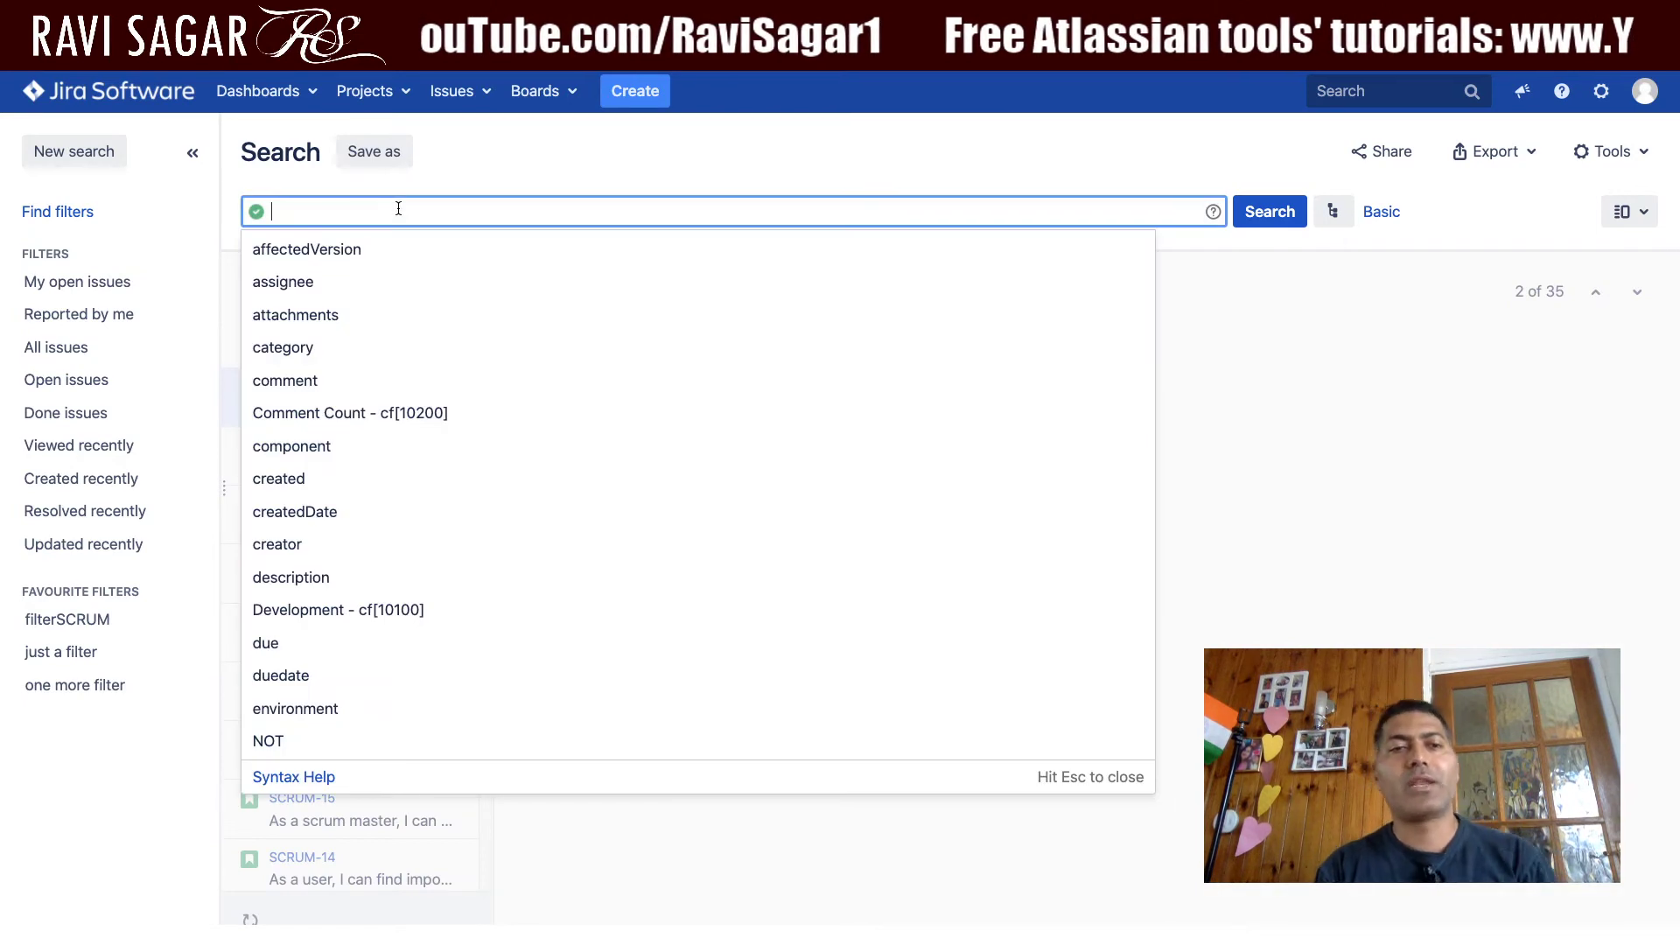
text(com)
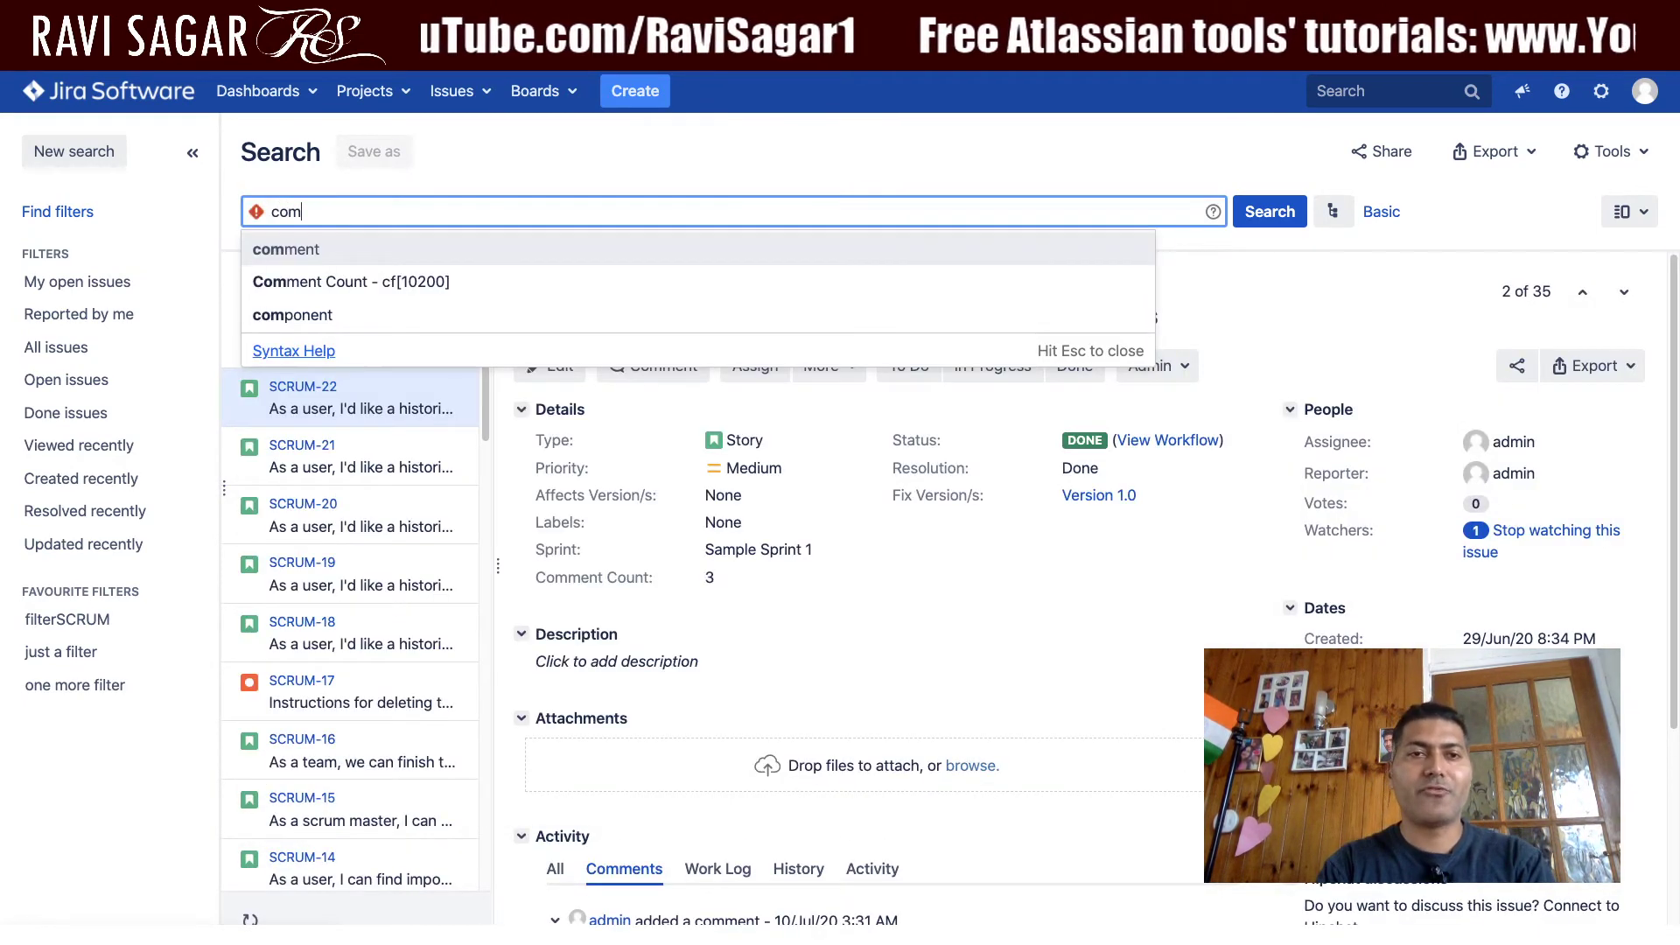
click(400, 280)
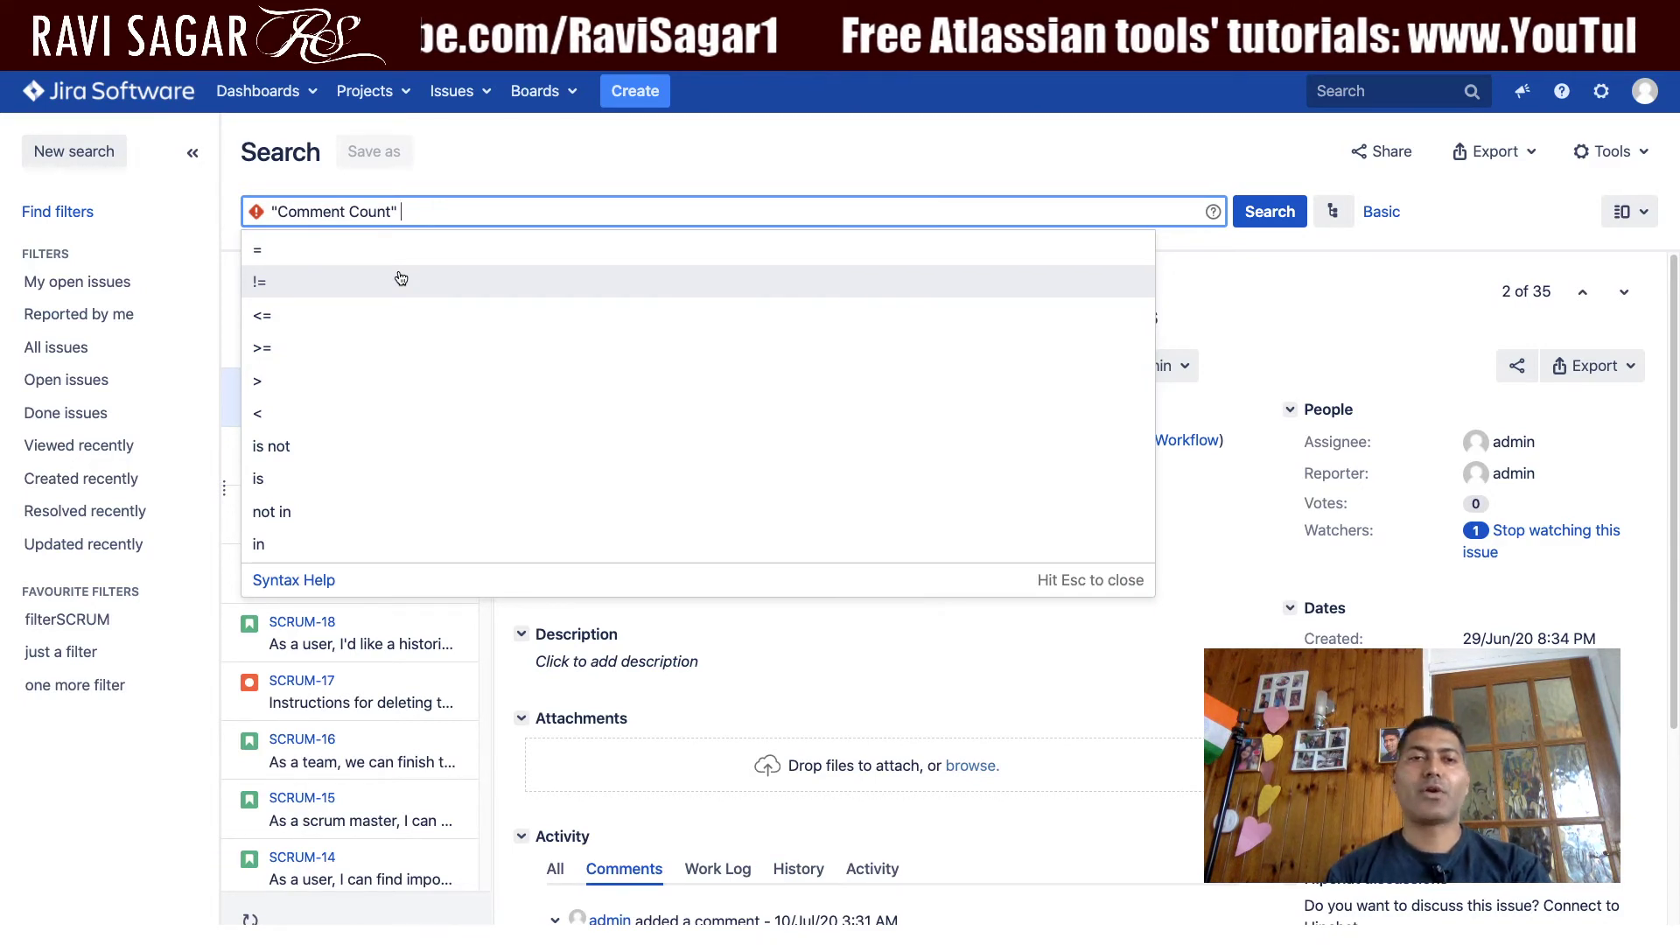
text(>)
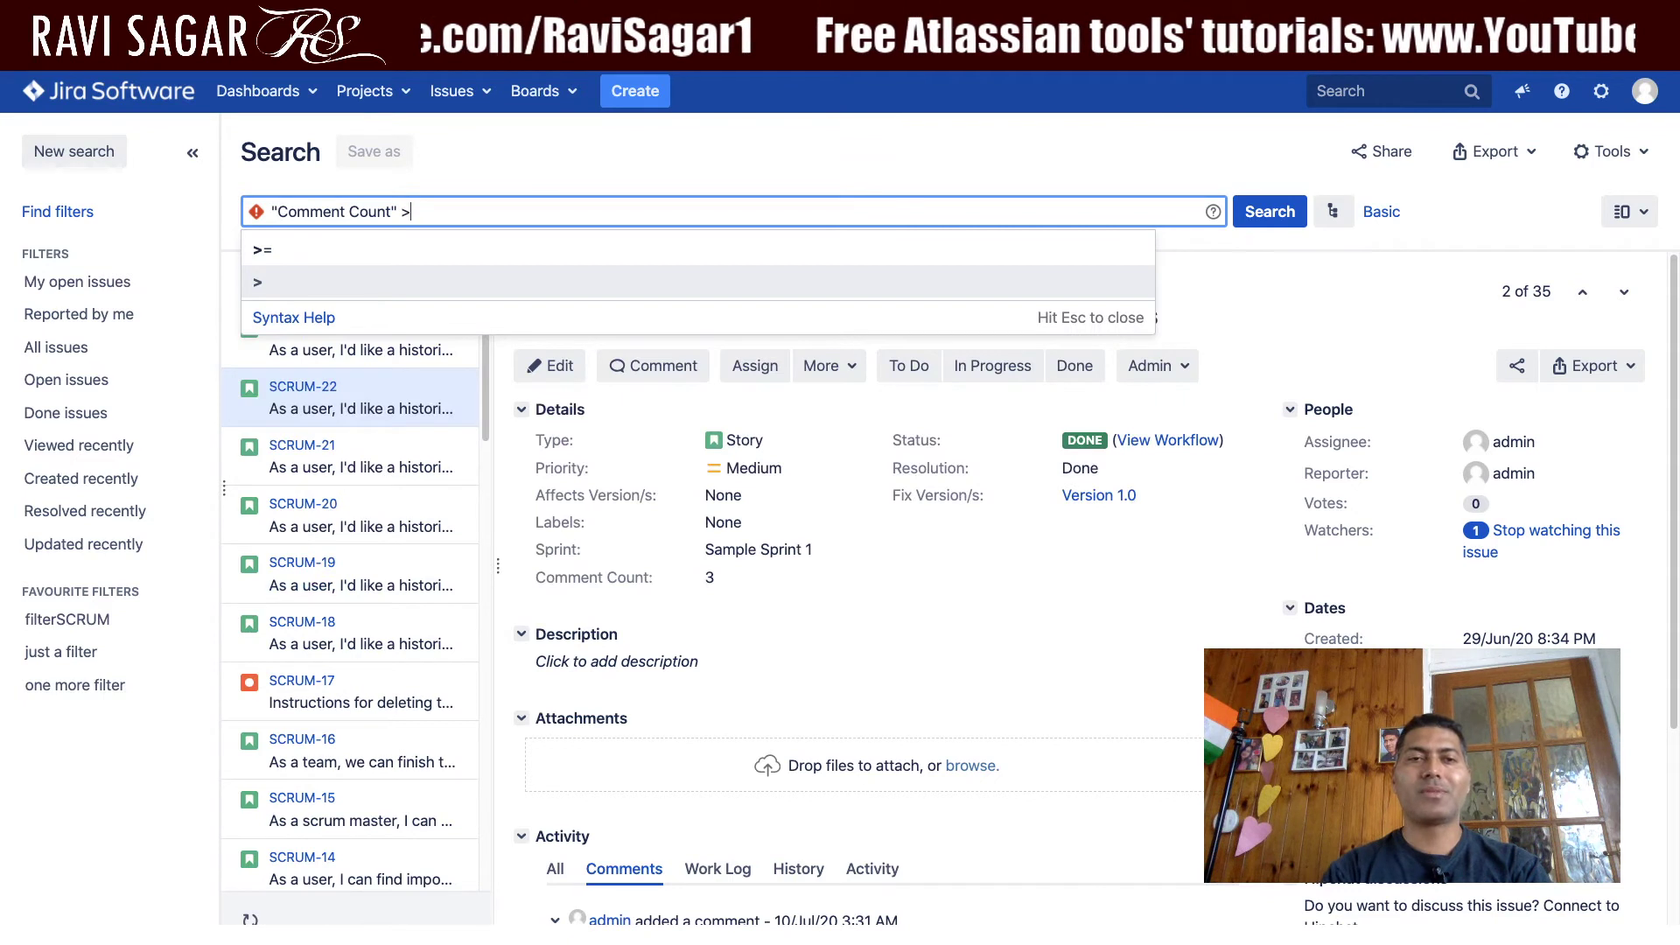
text(= )
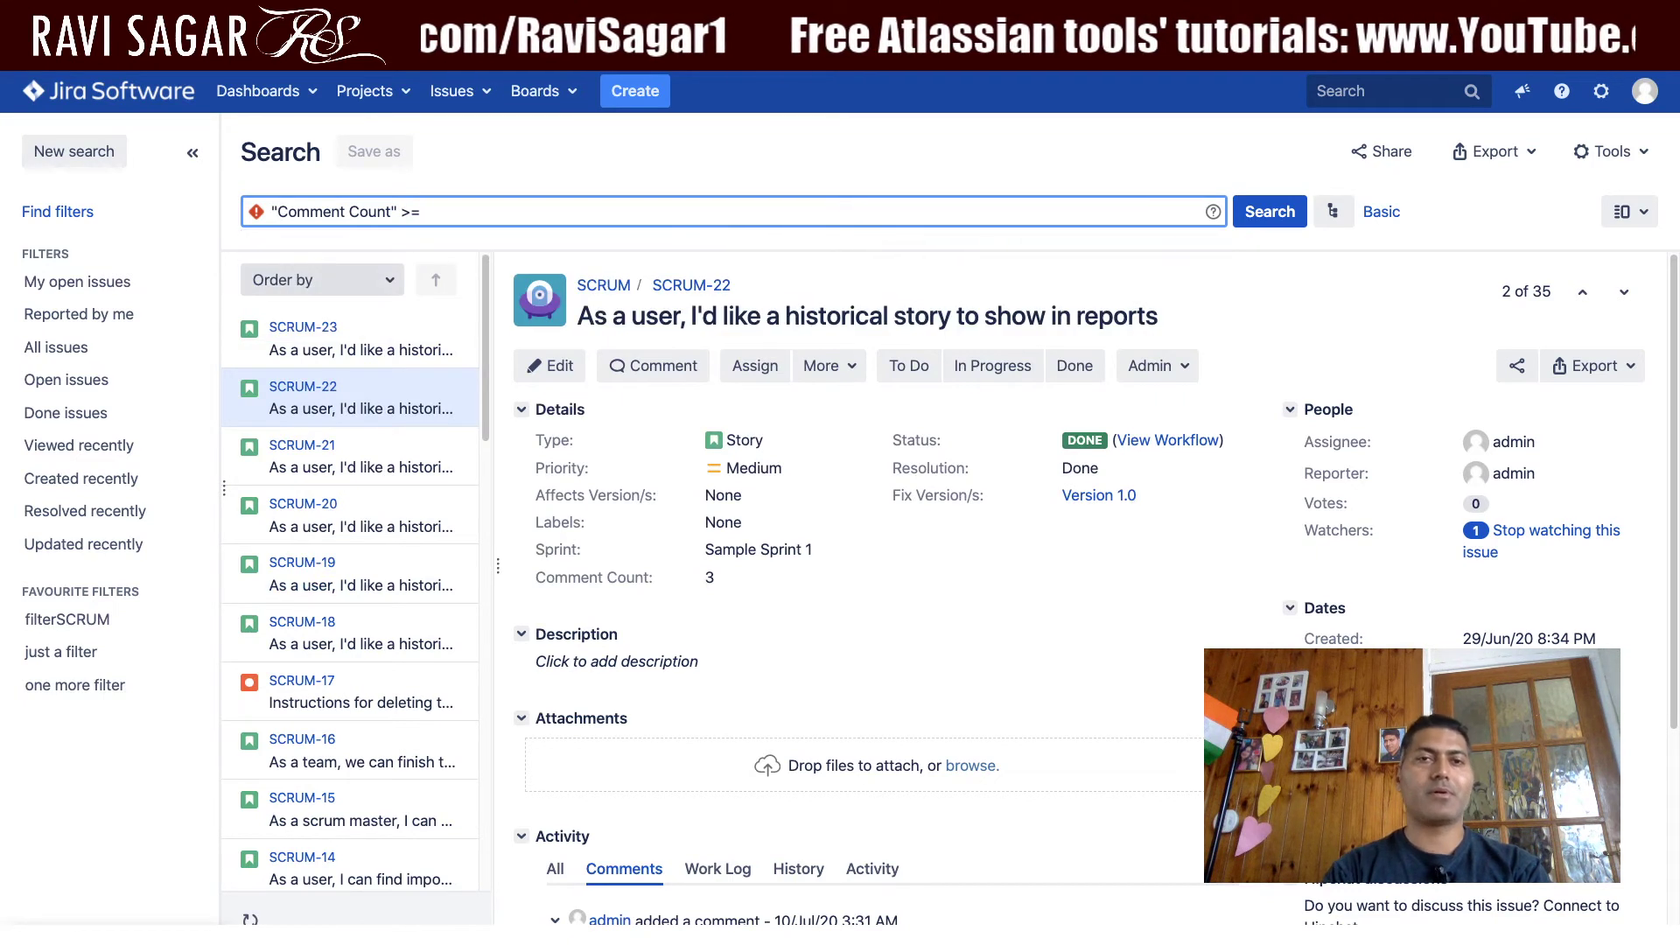
text(3)
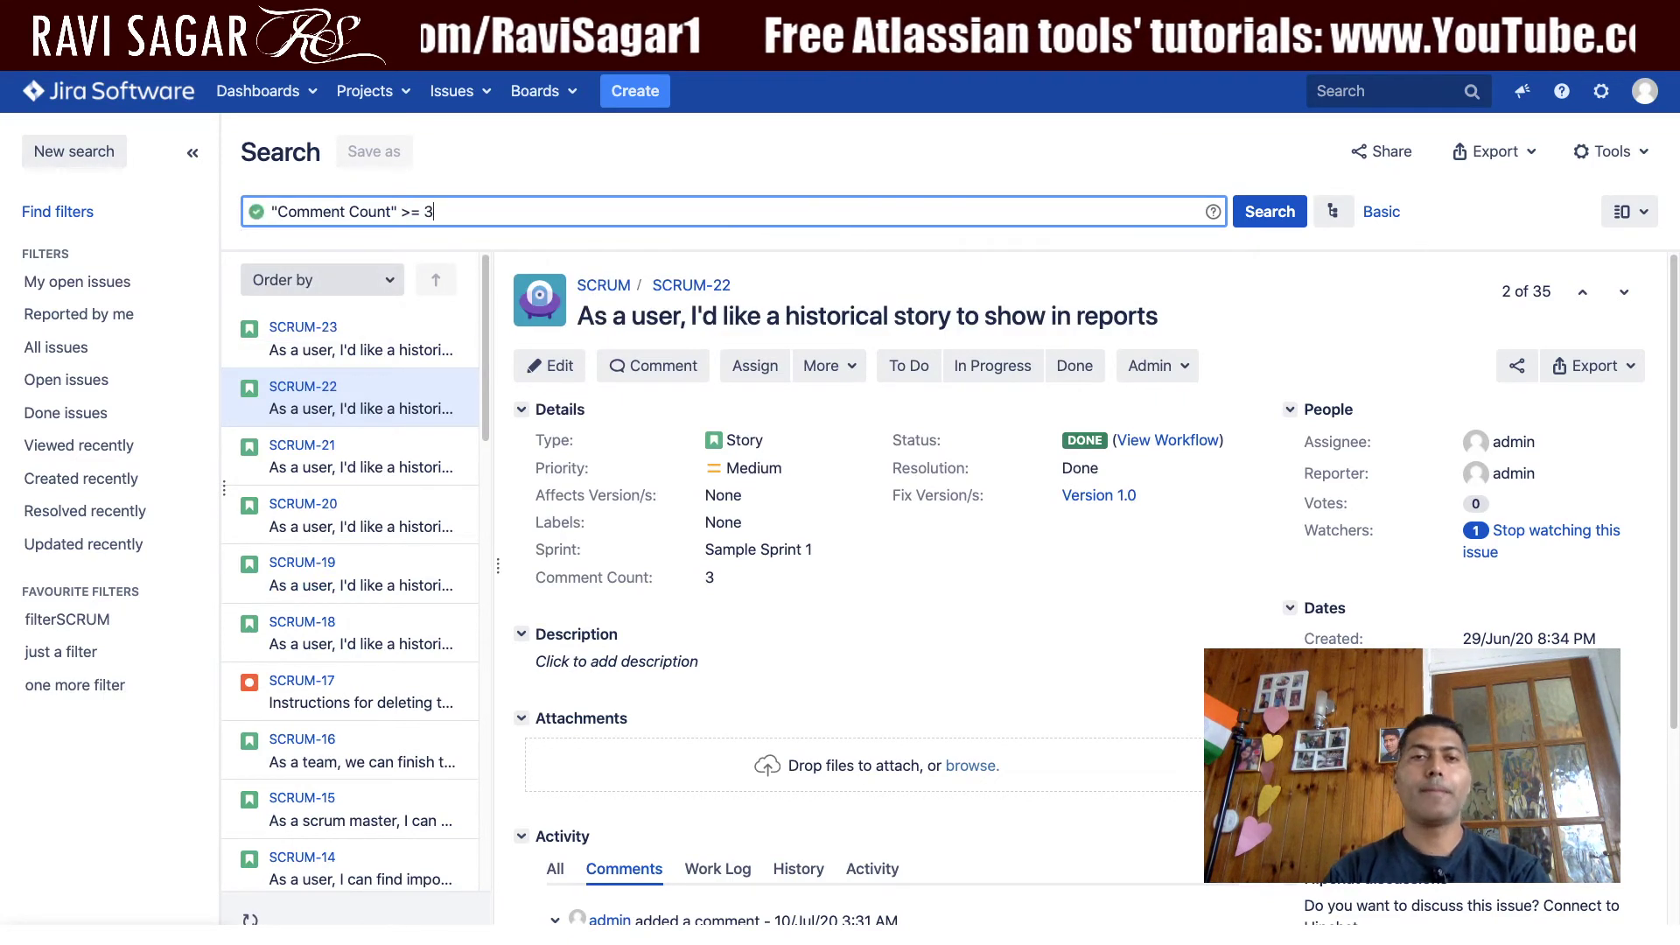
click(1271, 218)
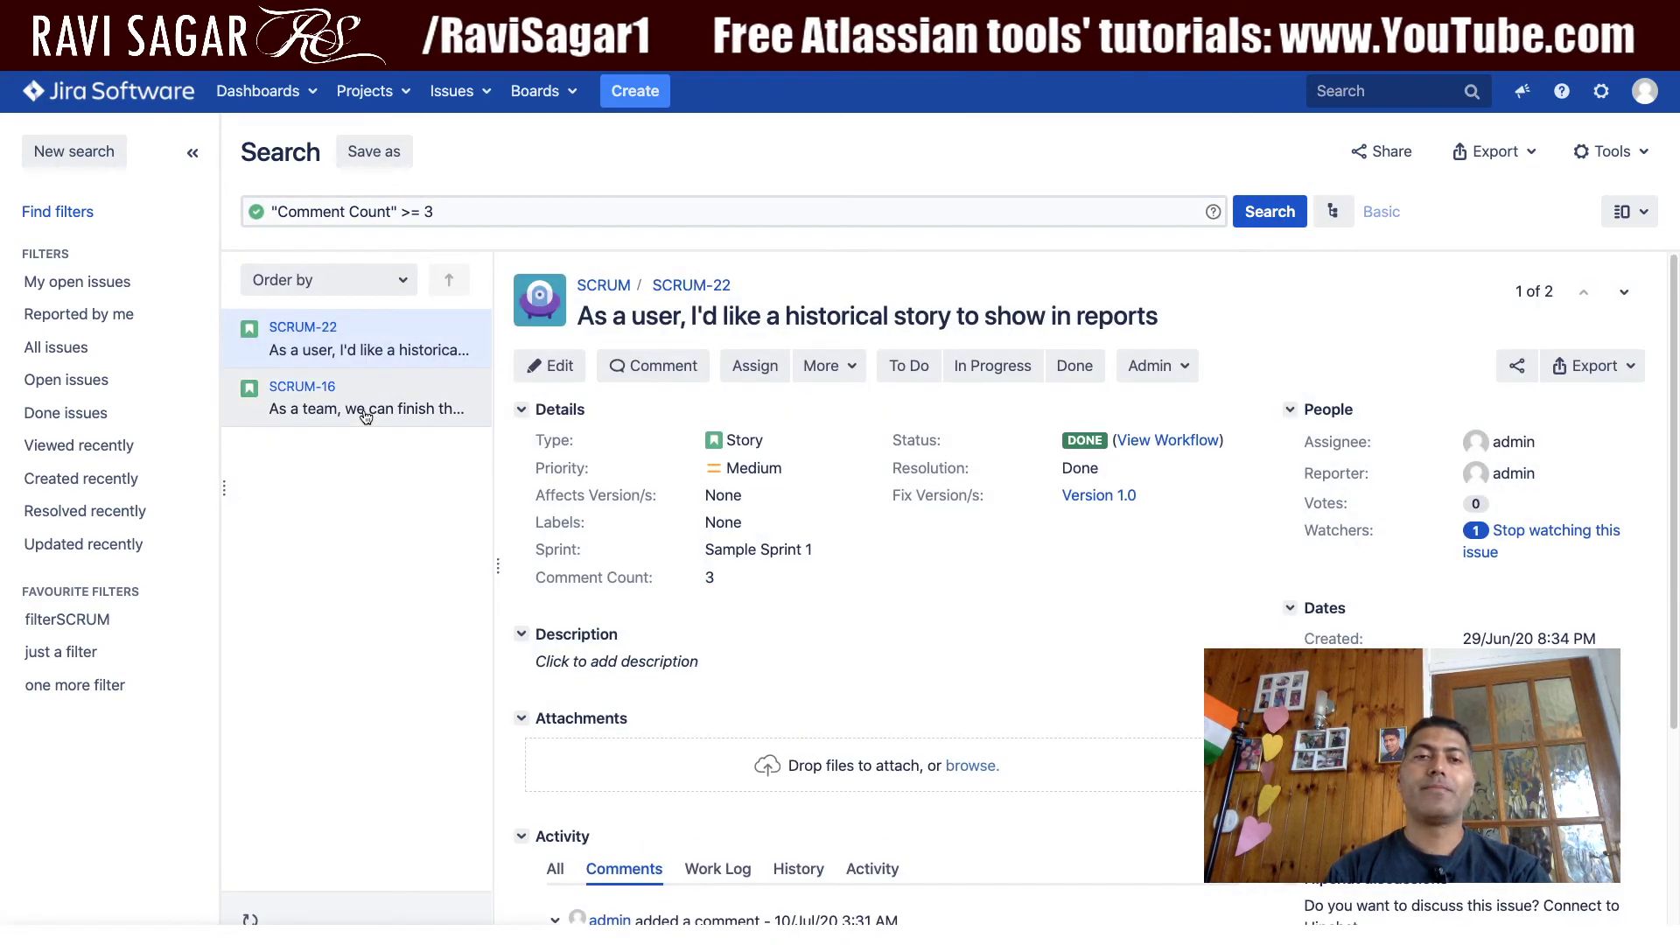
Check the SCRUM-16 and SCRUM-22 results, then rerun the query as "Comment Count" >= 2.
click(364, 408)
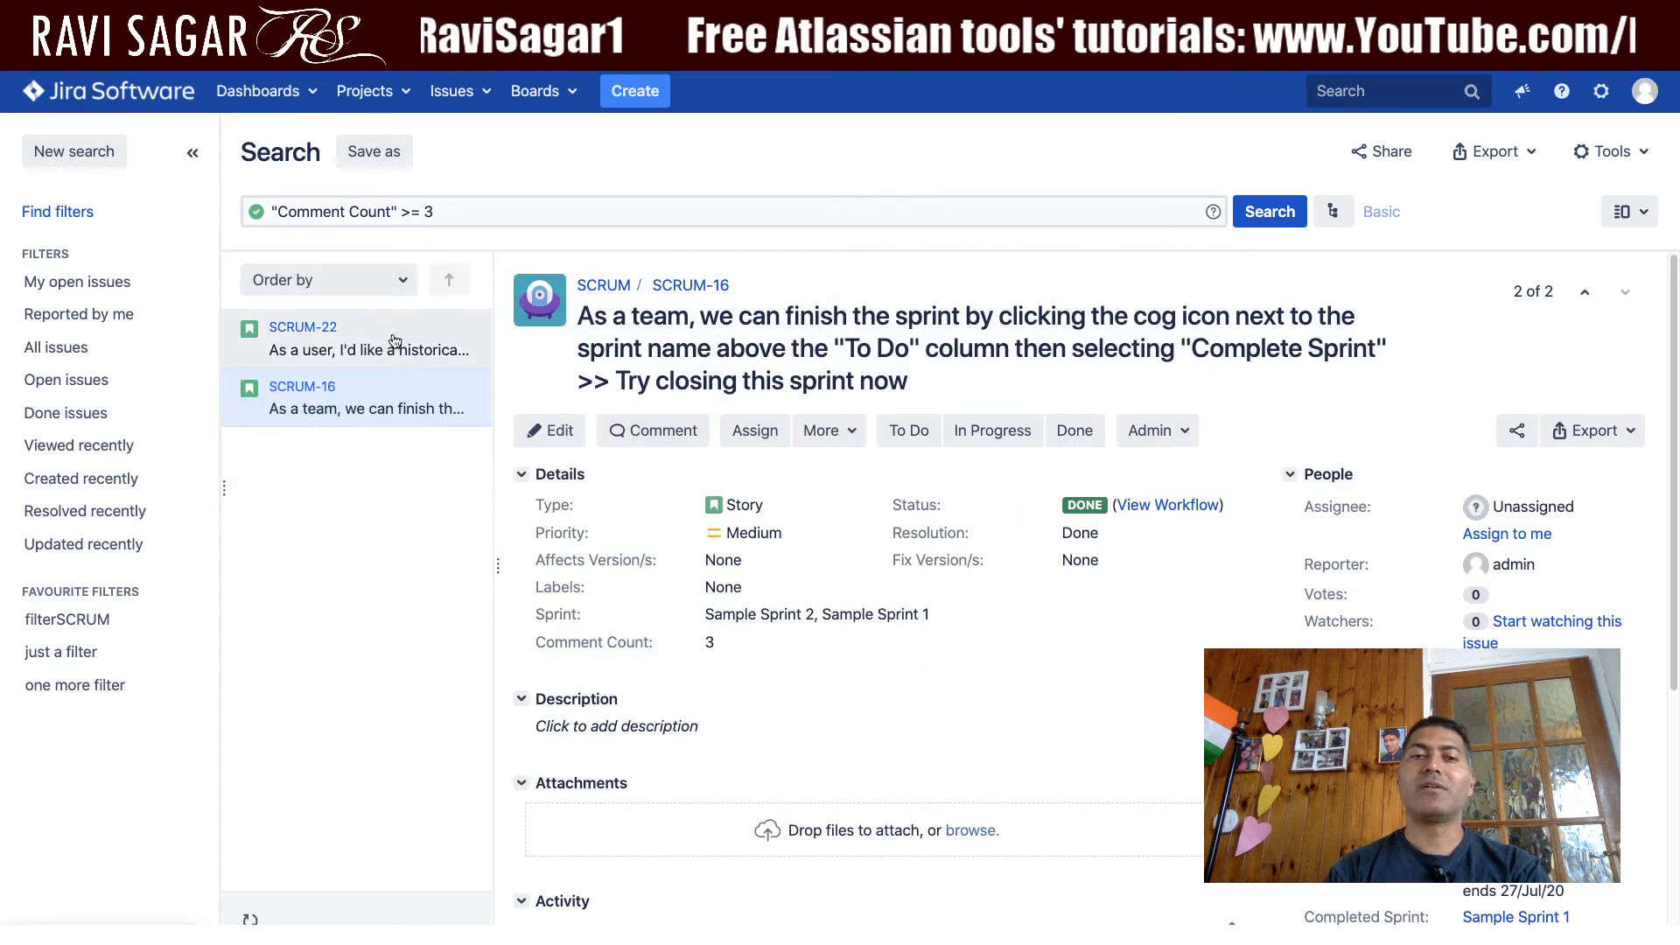
click(393, 335)
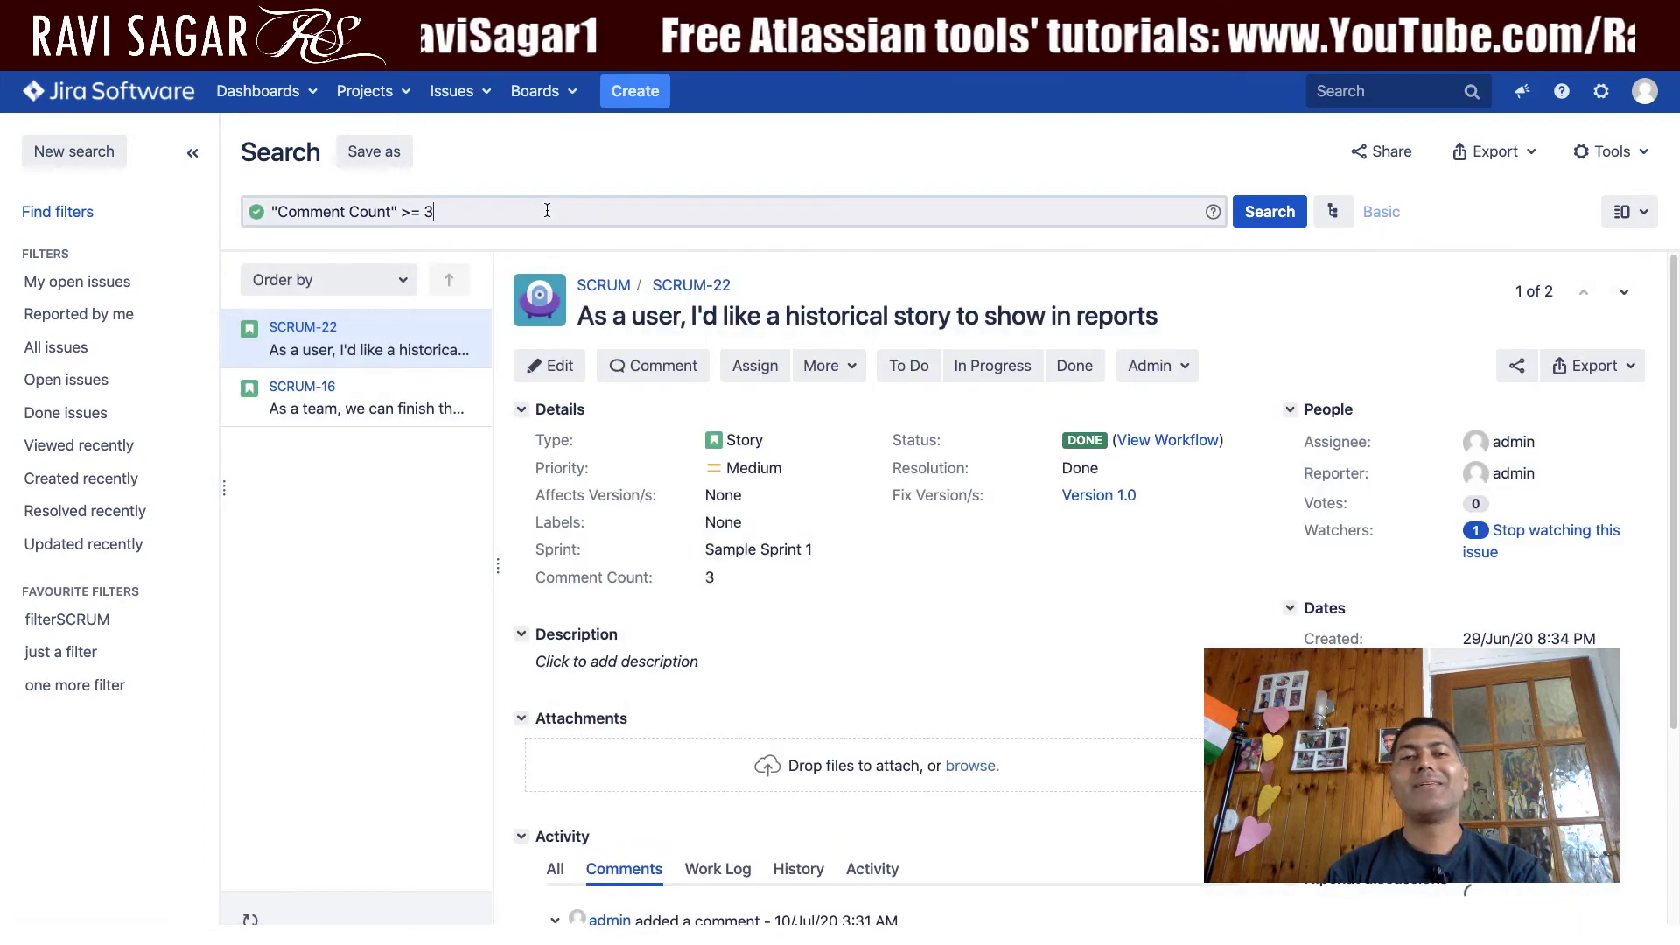
click(547, 210)
key(BackSpace)
text(2)
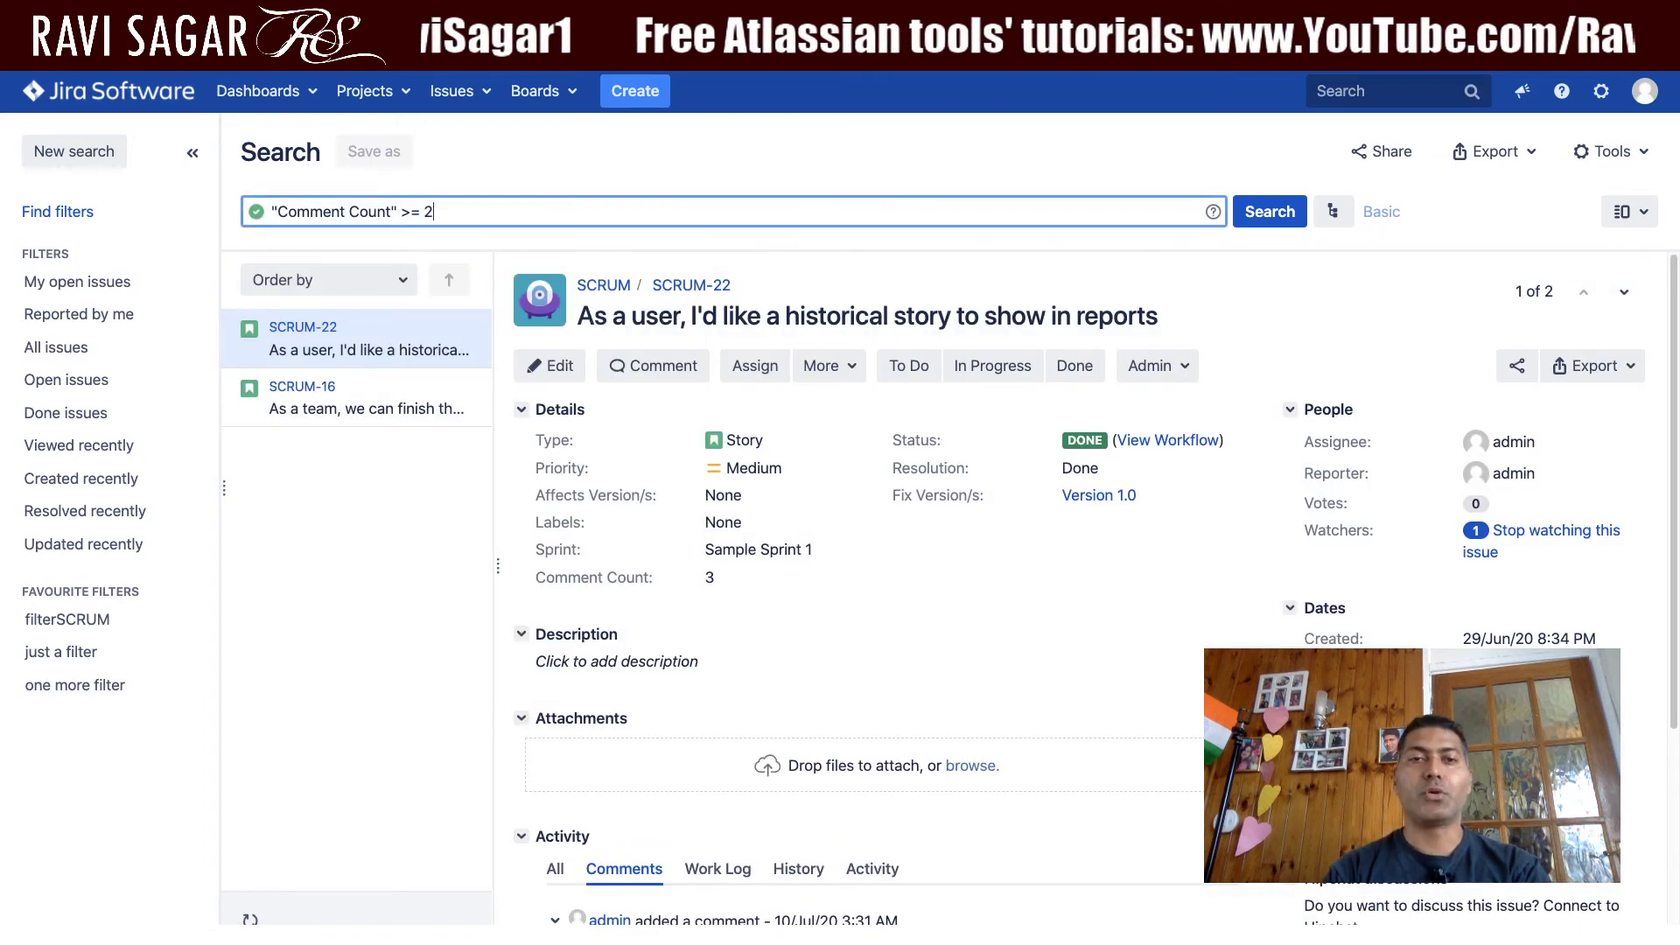
click(1257, 220)
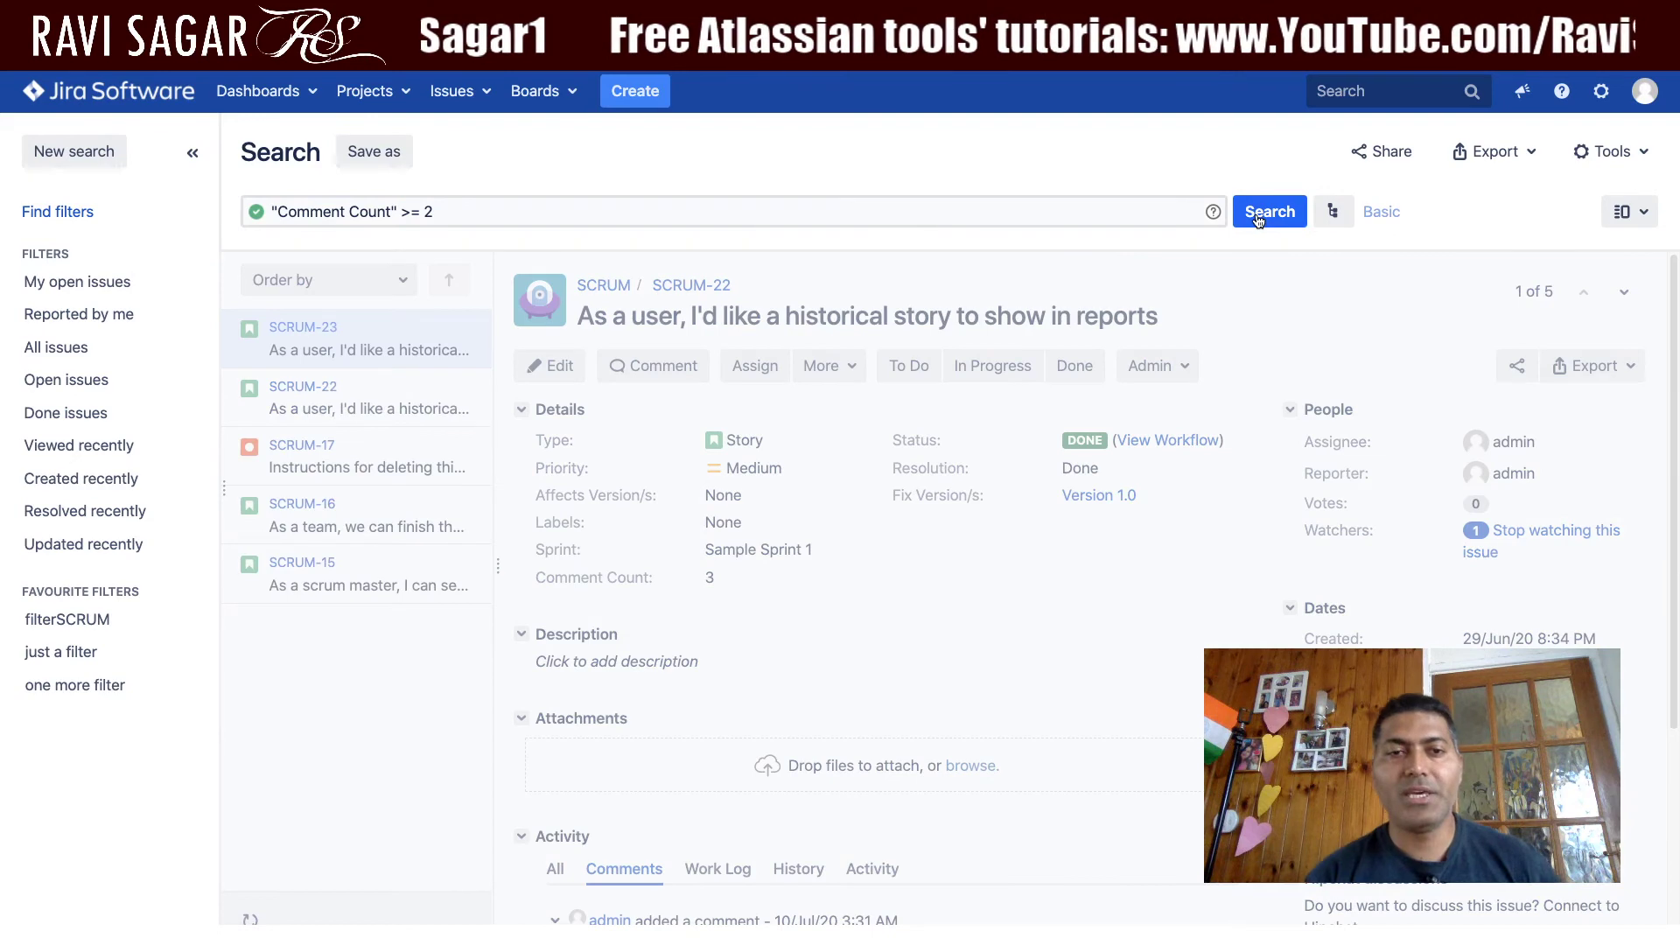